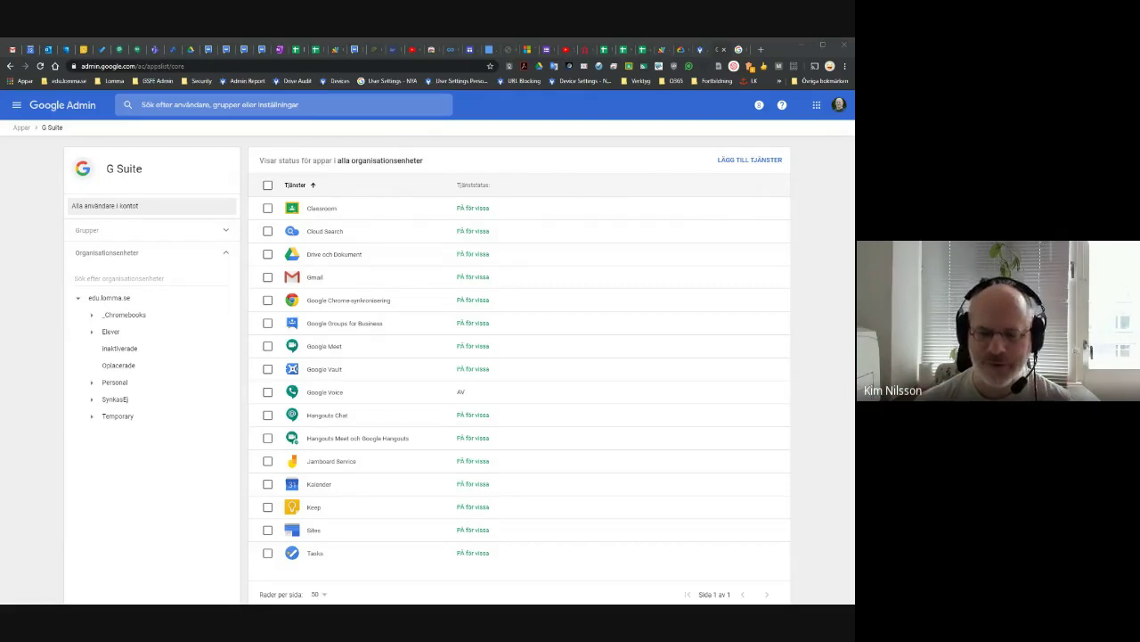
# Bring the browser window into focus to leave the Google Admin console.
pyautogui.click(659, 115)
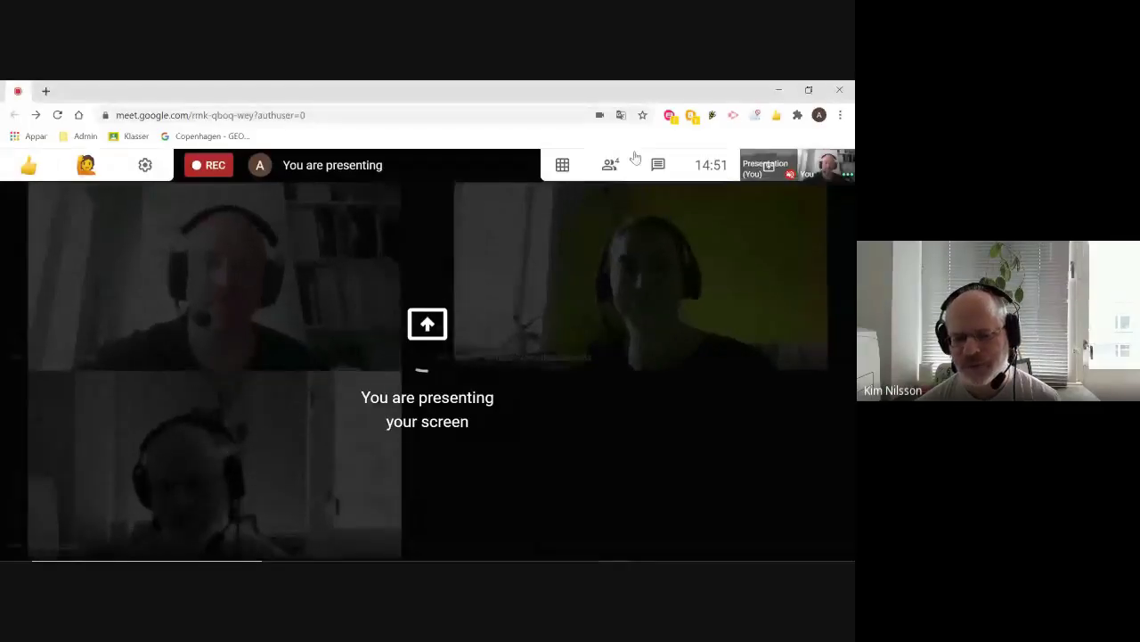
# View the Meet call's participant list, then switch to the slide presentation.
pyautogui.click(611, 166)
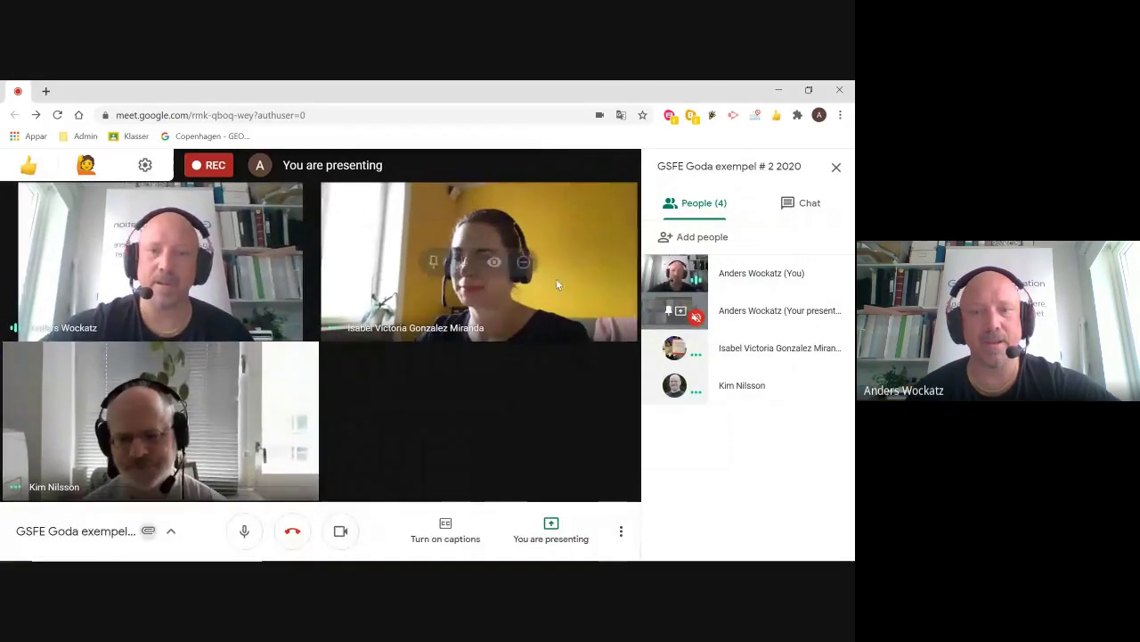
pyautogui.hotkey('alt', 'Tab')
pyautogui.hotkey('alt', 'Tab')
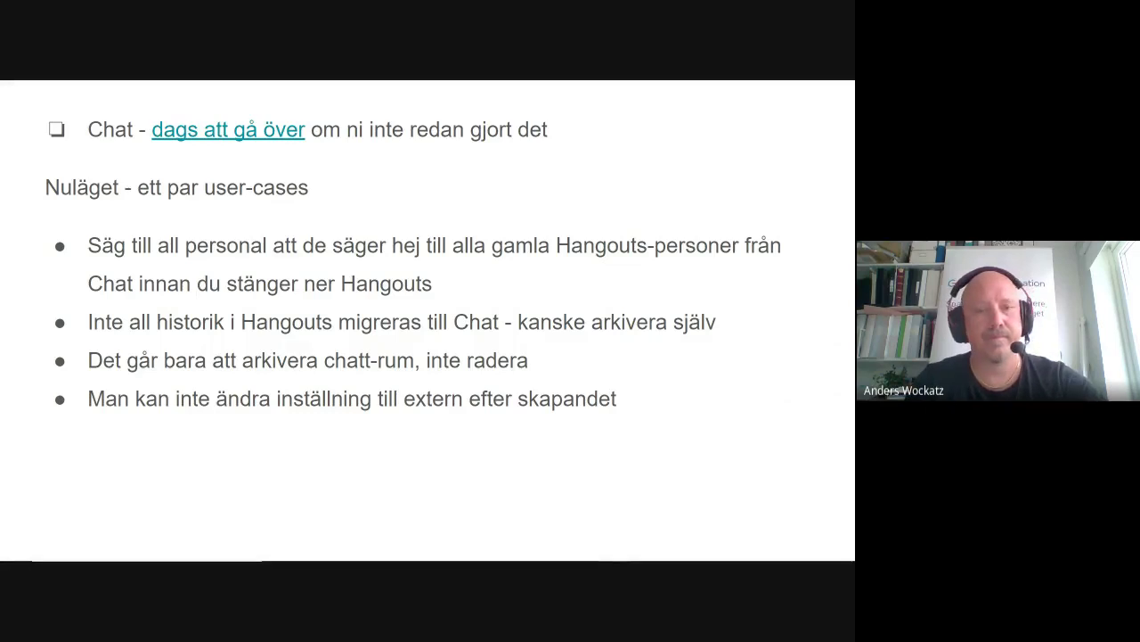
# Switch from the Hangouts-to-Chat slide to the Google Chat IT-hjälpare room window.
pyautogui.hotkey('alt', 'Tab')
pyautogui.hotkey('alt', 'Tab')
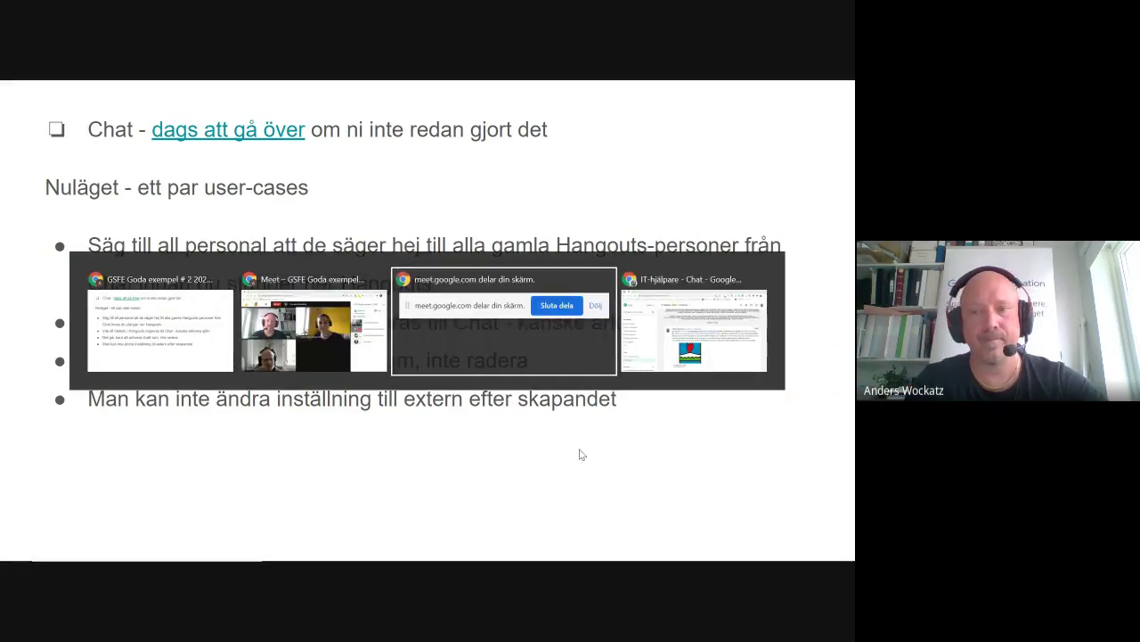
pyautogui.hotkey('alt', 'Tab')
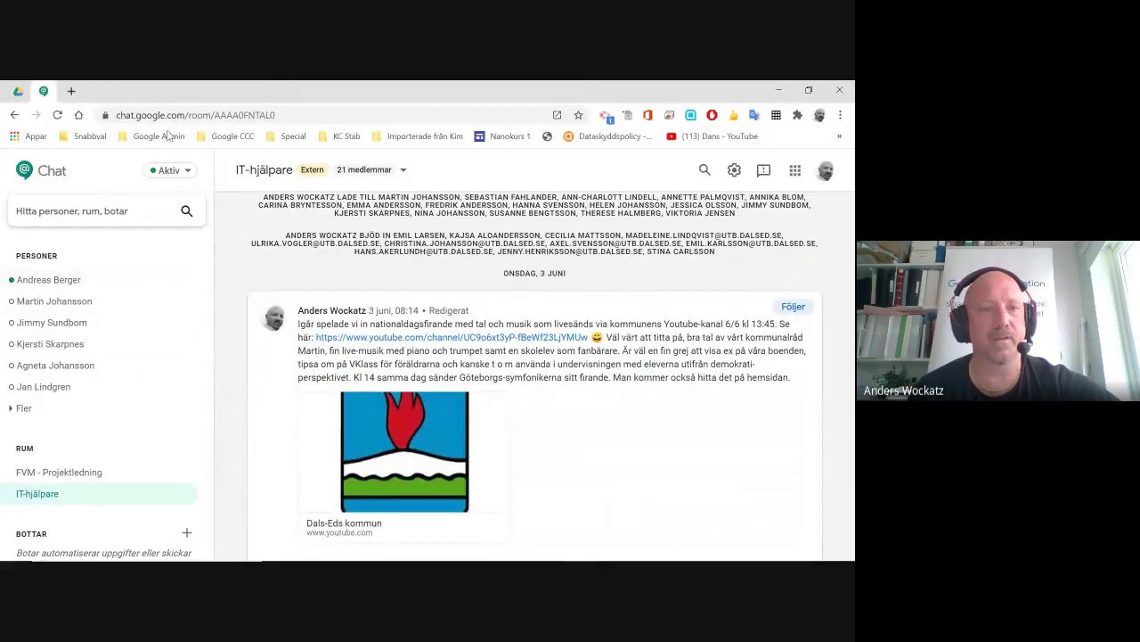
# Preview Skapa rum and cancel it, then open Visa rum listing five existing rooms.
pyautogui.click(74, 214)
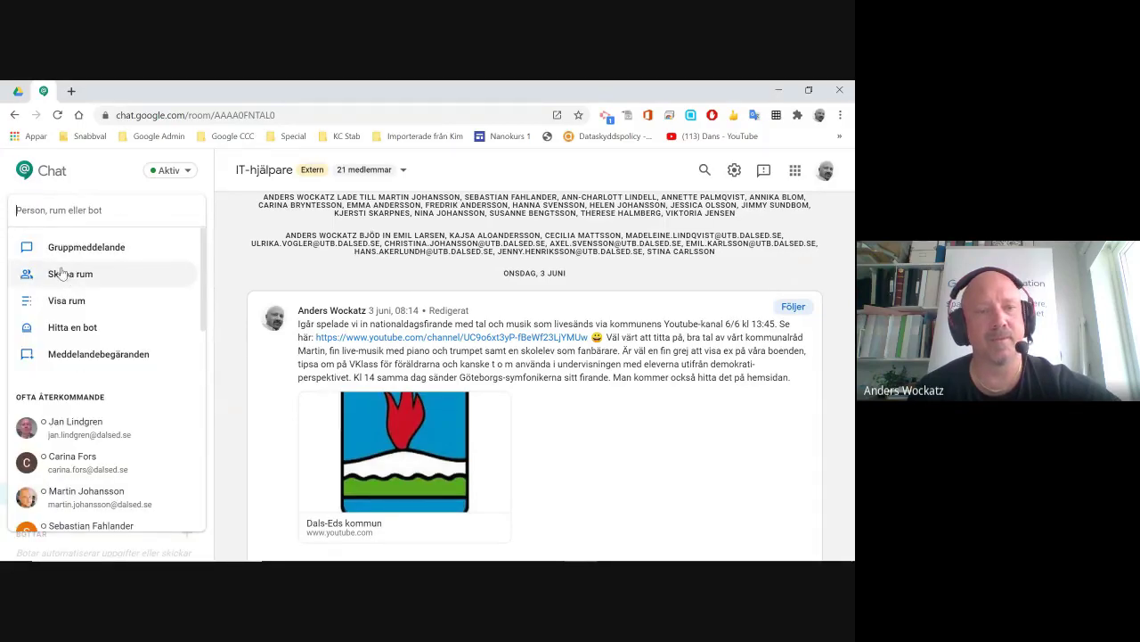
pyautogui.click(69, 273)
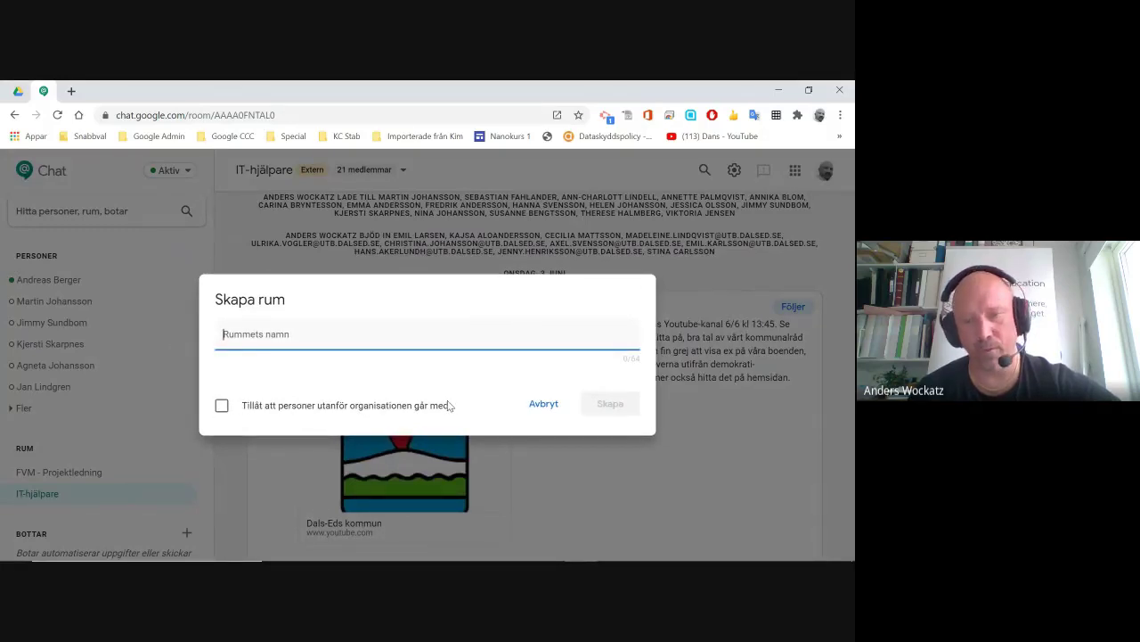
pyautogui.click(539, 406)
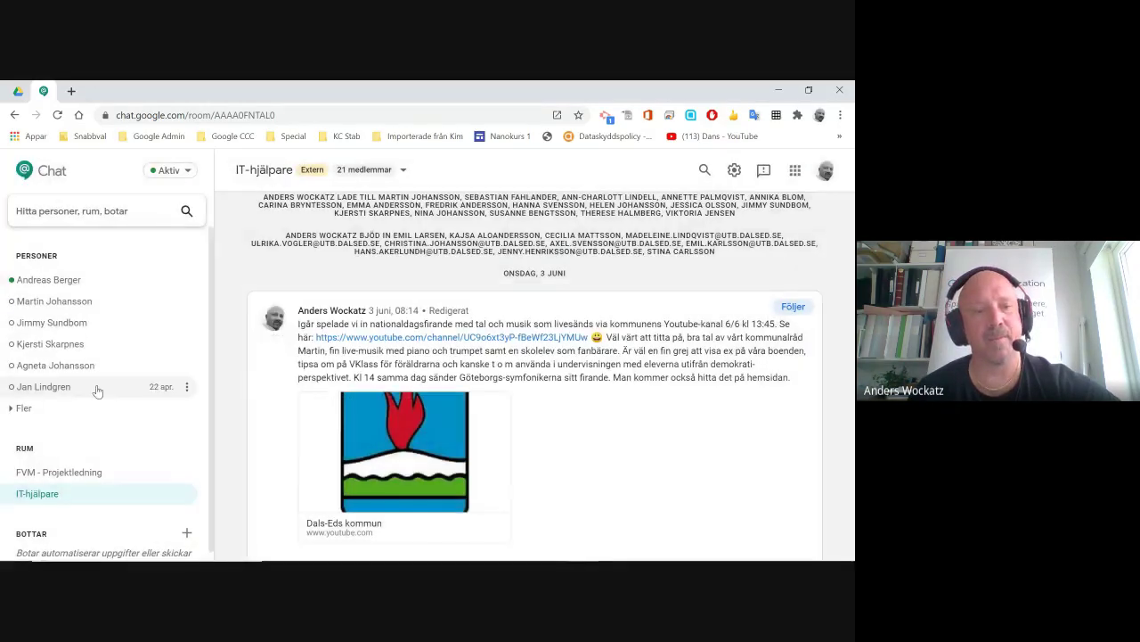
pyautogui.scroll(-1, 89, 410)
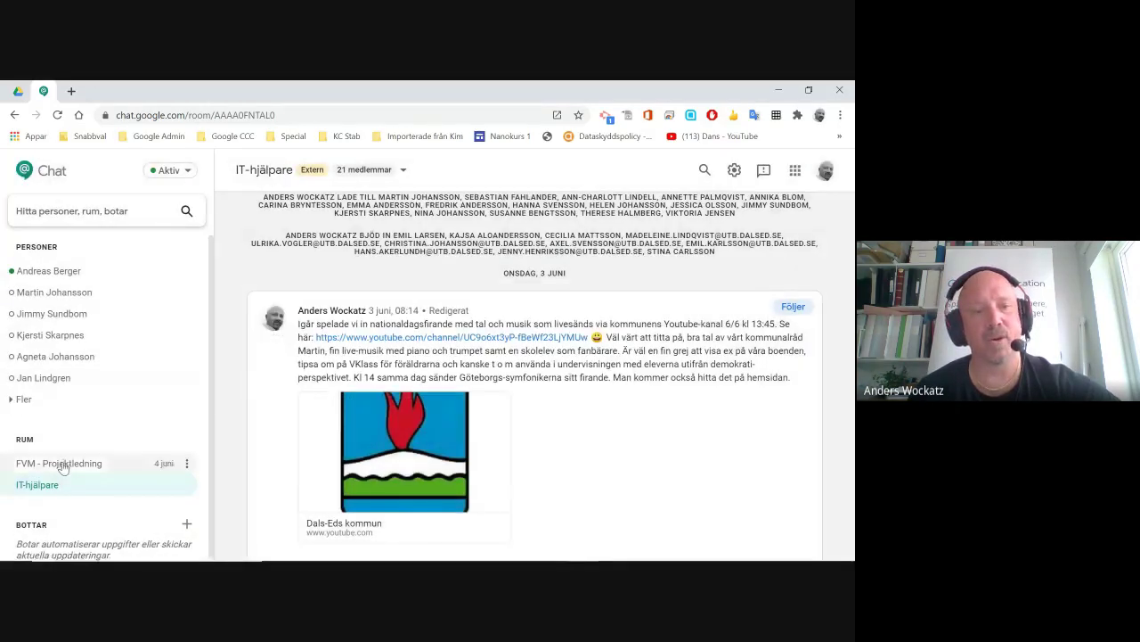
pyautogui.click(86, 211)
pyautogui.click(65, 303)
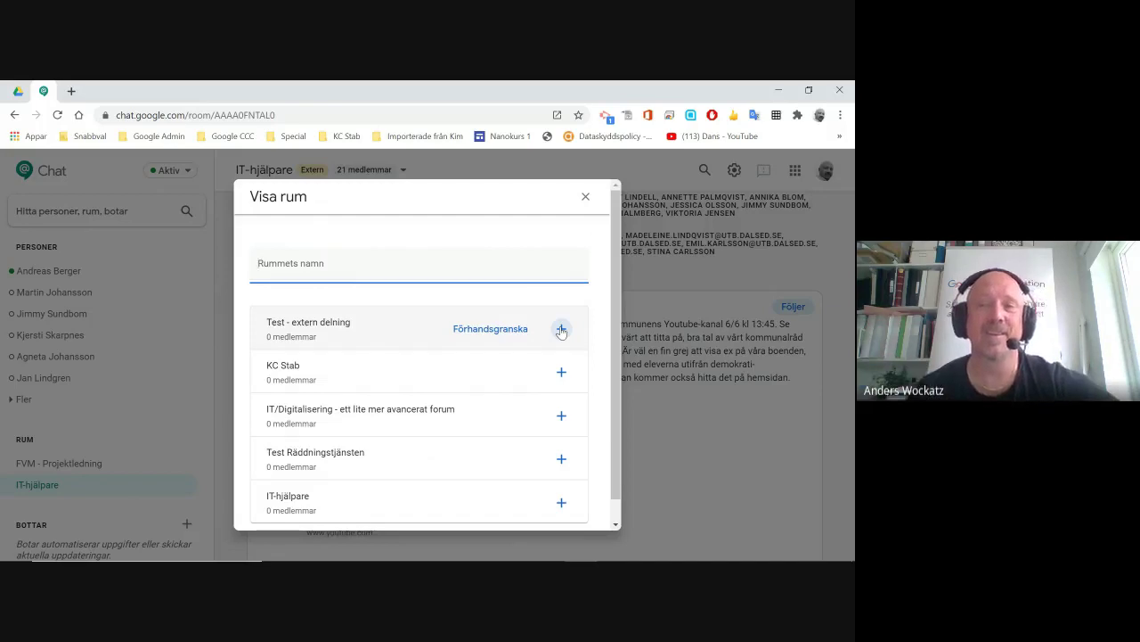
# Close Visa rum, preview a room allowing outside-organisation members, cancel, and return to the slides.
pyautogui.click(585, 197)
pyautogui.click(99, 211)
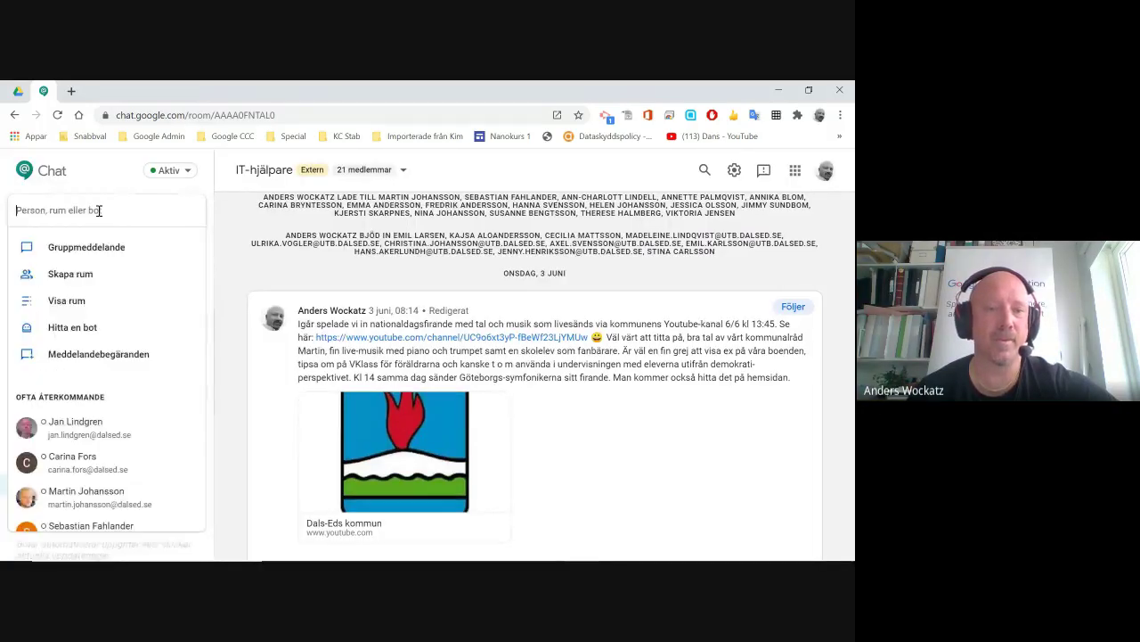
pyautogui.click(72, 275)
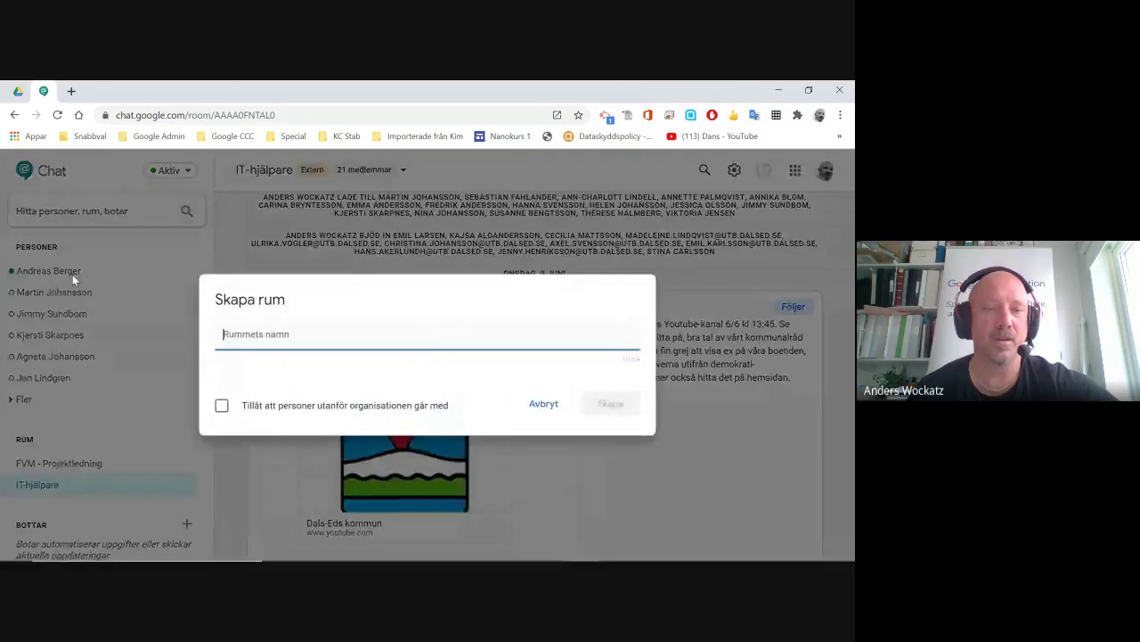
pyautogui.click(222, 405)
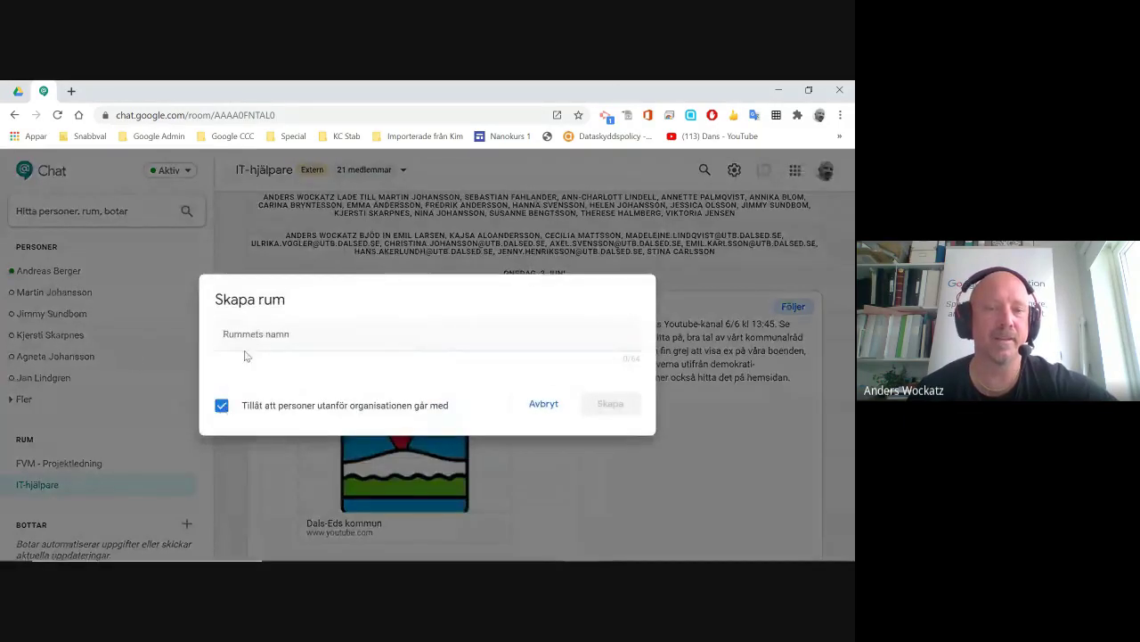
pyautogui.click(543, 405)
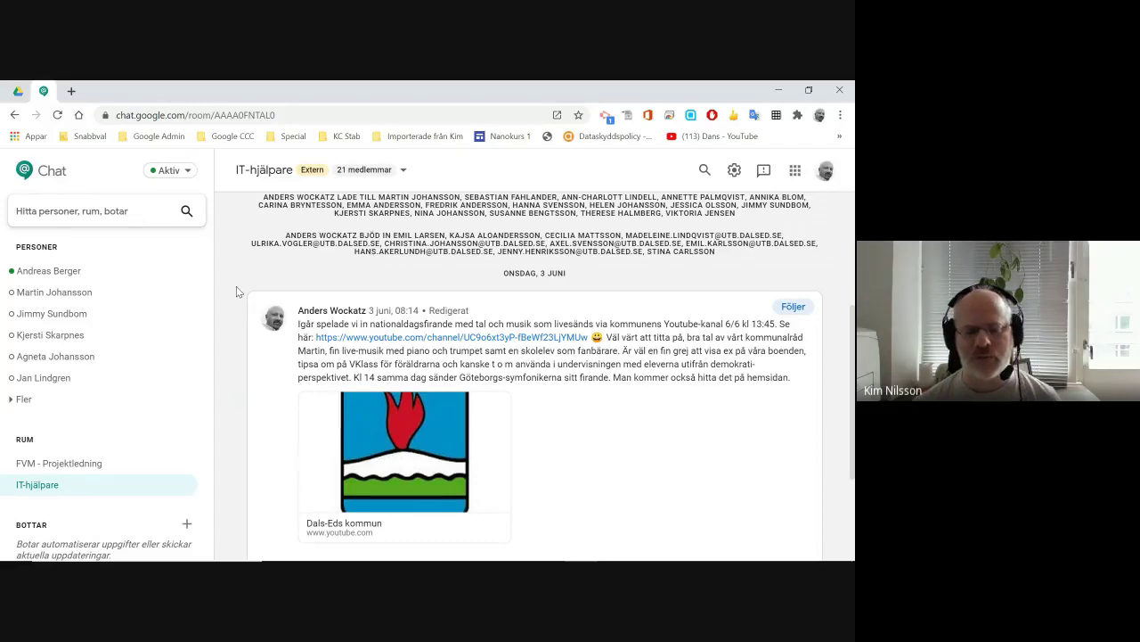
pyautogui.hotkey('alt', 'Tab')
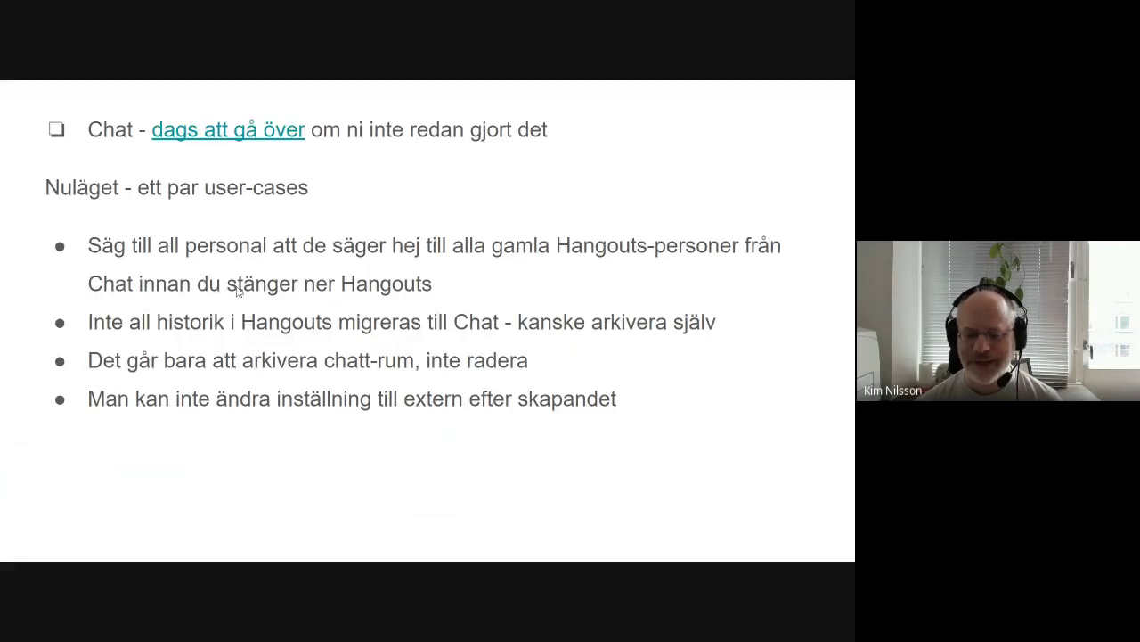
# Return from the slides to the Google Chat IT-hjälpare room window.
pyautogui.hotkey('alt', 'Tab')
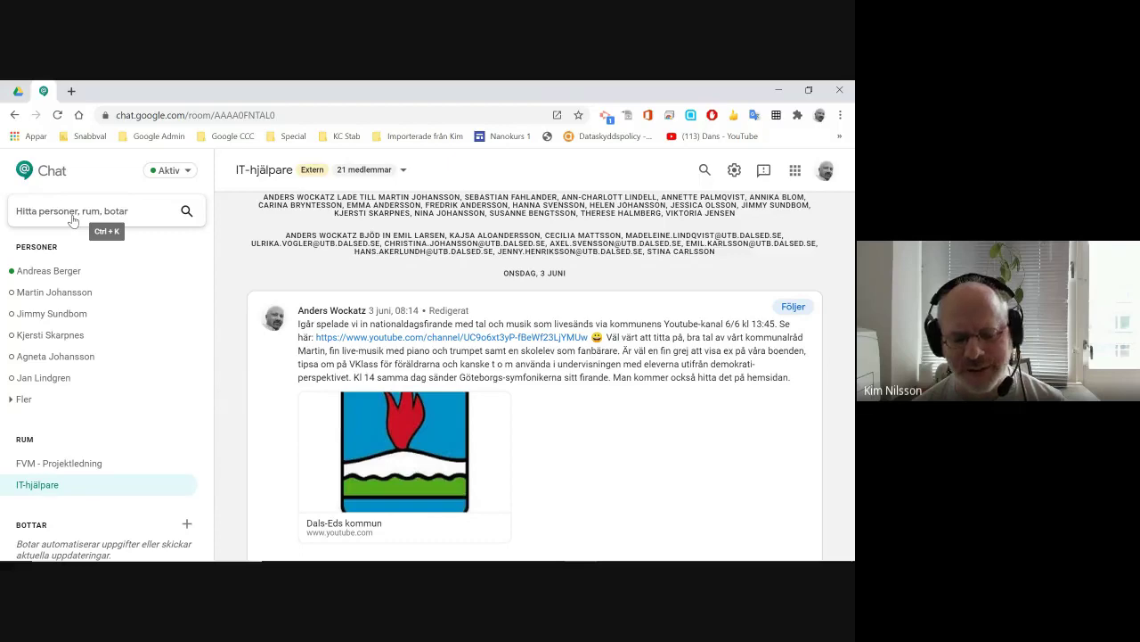
# Return to the presented slide listing four Hangouts-to-Chat user cases.
pyautogui.hotkey('alt', 'Tab')
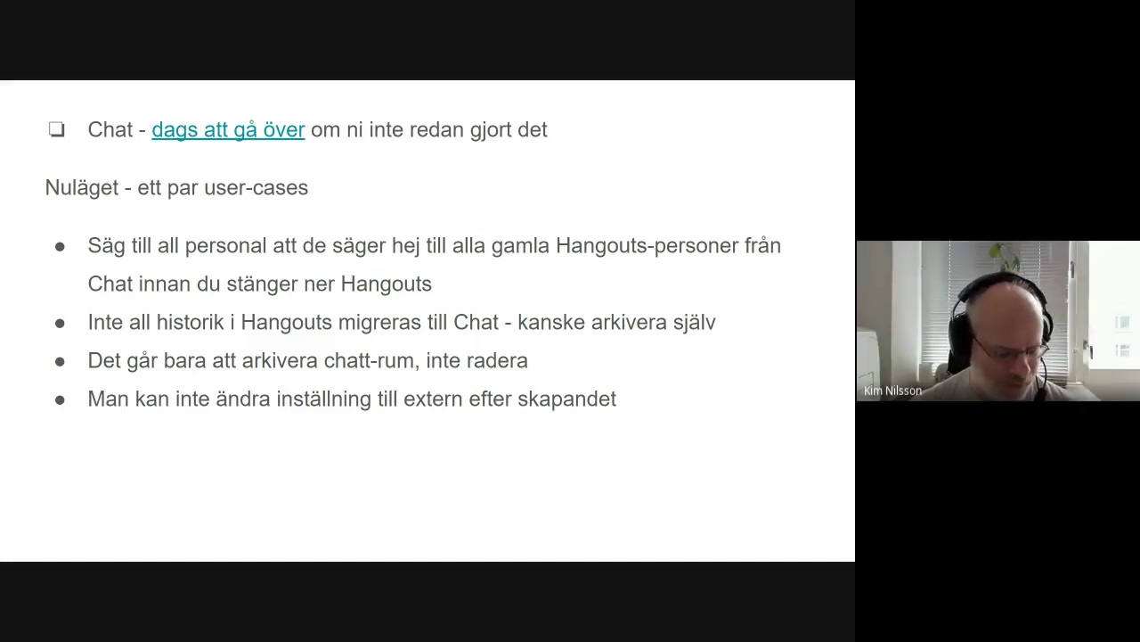
# Advance to the slide on sharing folders in shared drives (beta).
pyautogui.press('Right')
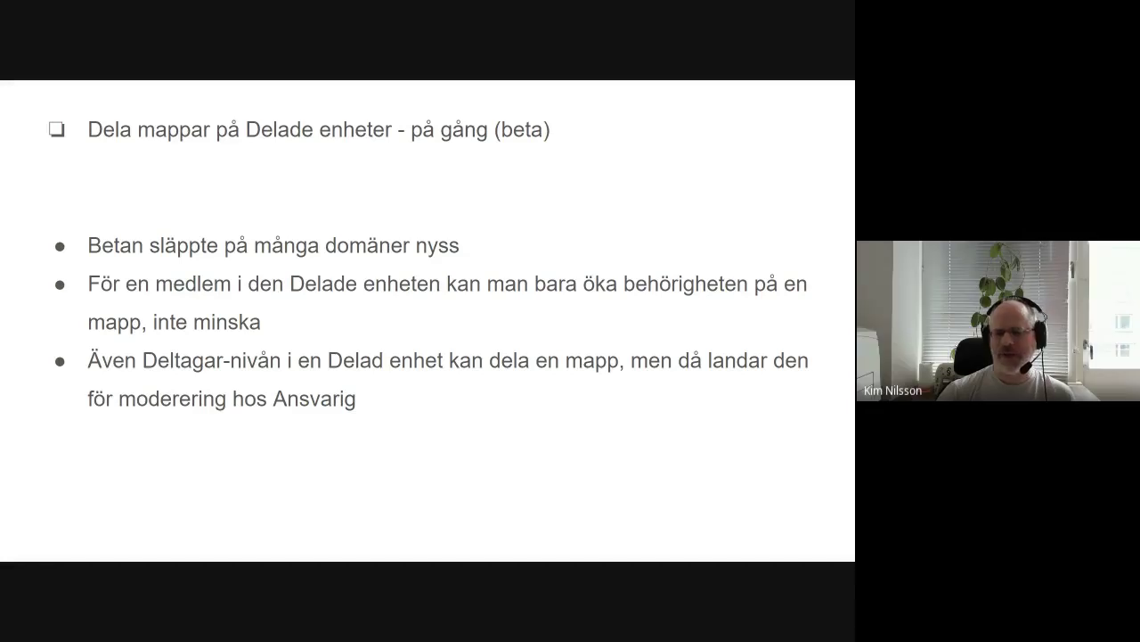
# Switch from the shared-drives slide to the Chrome window with the IT-hjälpare Chat room.
pyautogui.hotkey('alt', 'Tab')
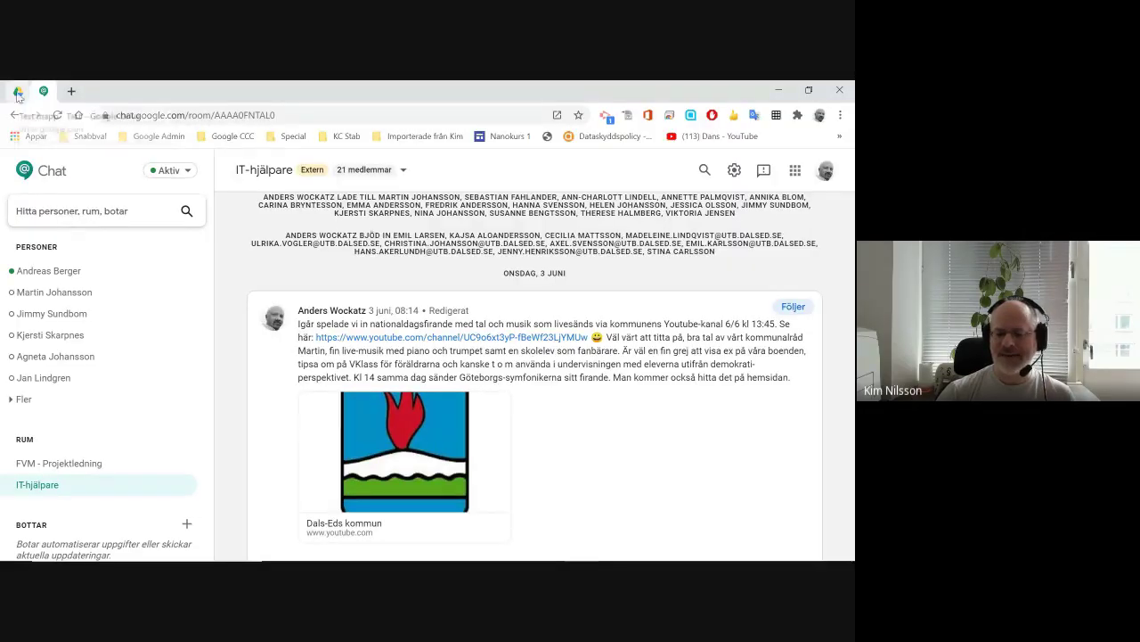
# Open the Test shared drive in Drive and view its 2 members.
pyautogui.click(18, 93)
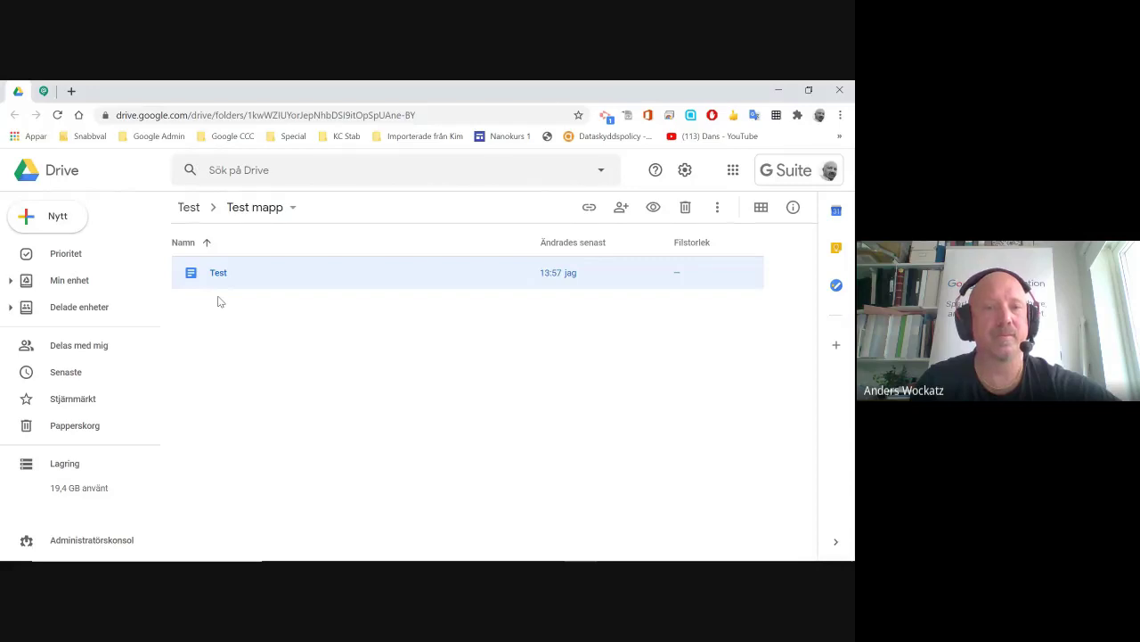
pyautogui.click(189, 207)
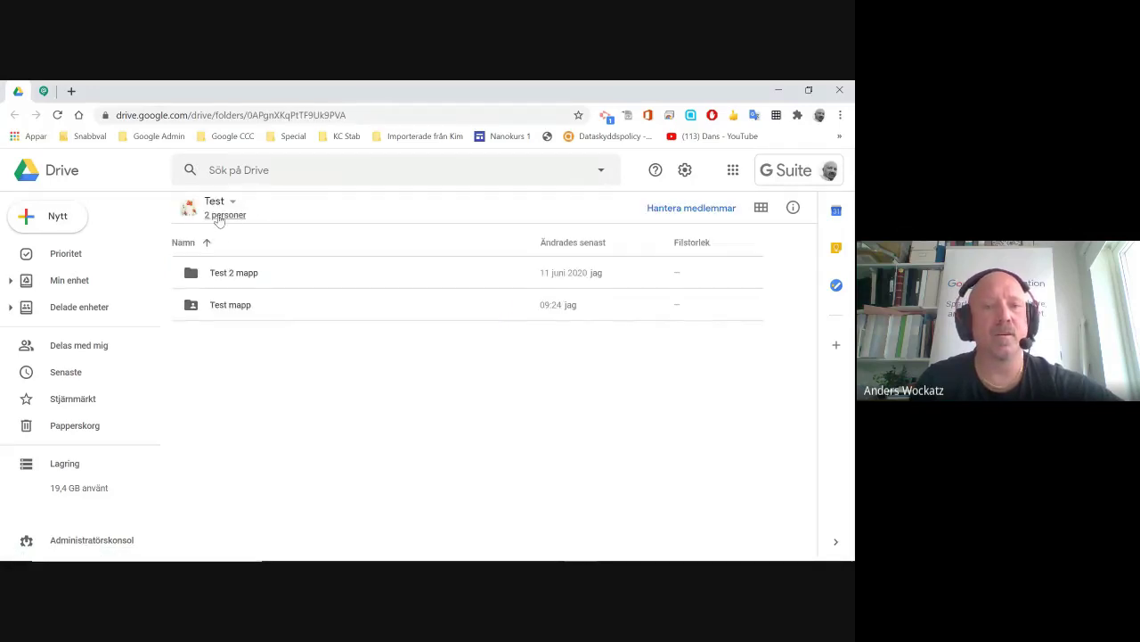
pyautogui.click(218, 215)
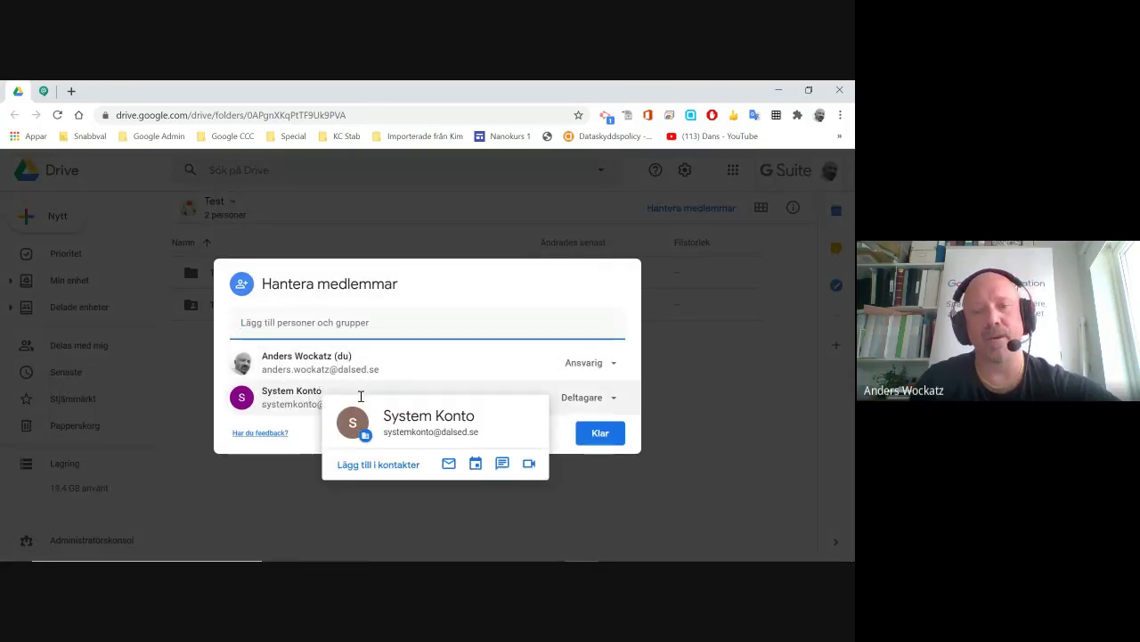
pyautogui.click(591, 433)
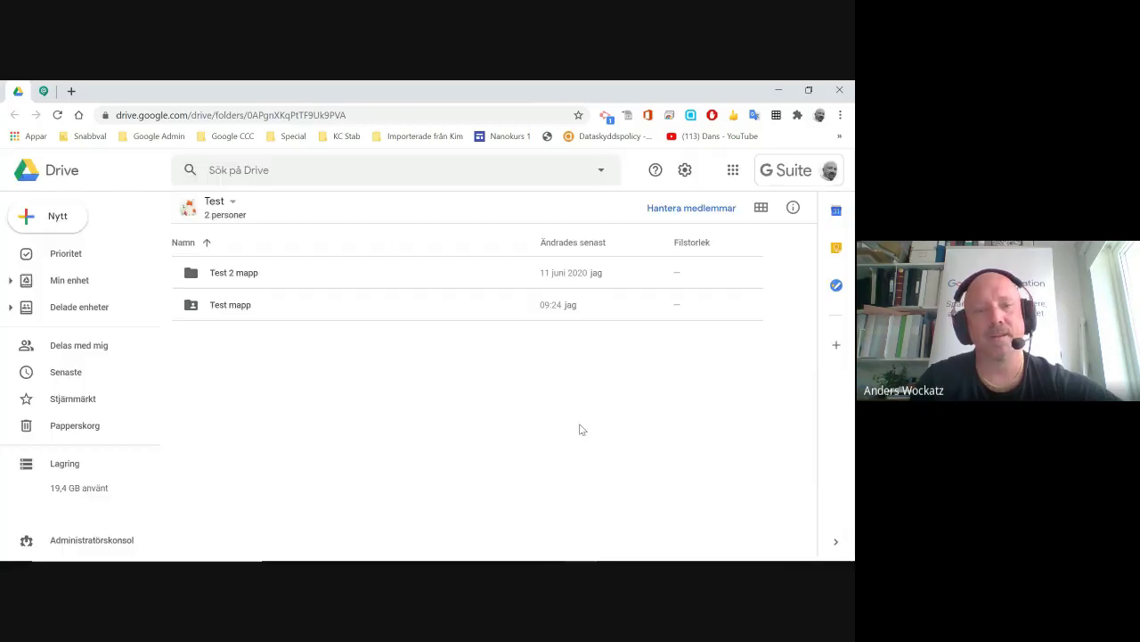
# Review who the Test mapp folder is shared with in its Dela settings.
pyautogui.click(231, 307)
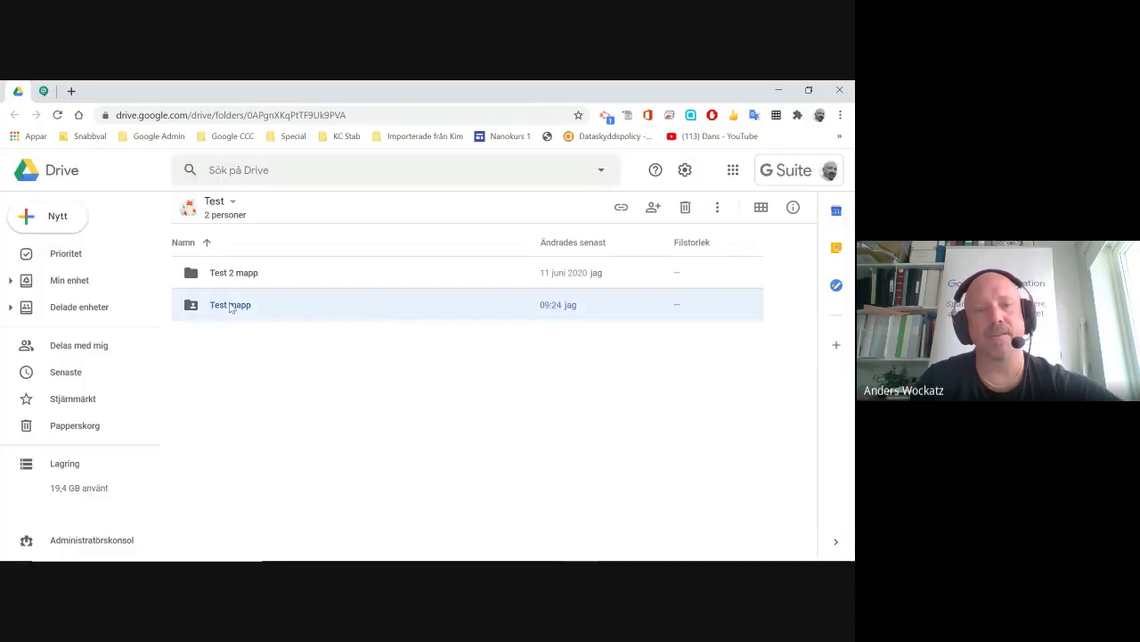
pyautogui.click(654, 207)
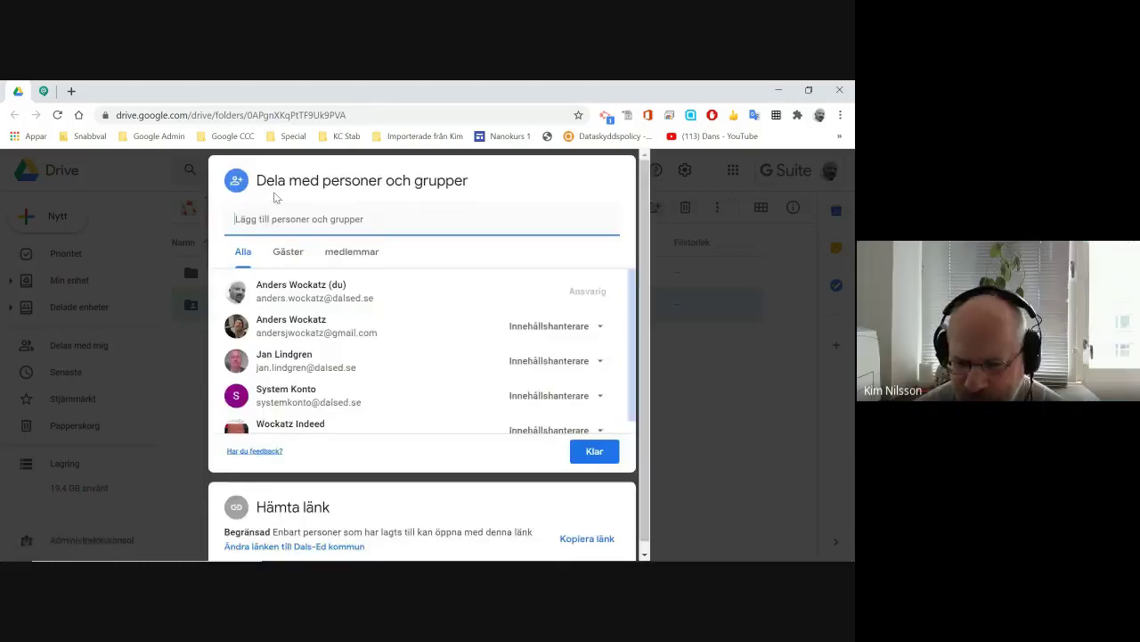
pyautogui.click(595, 452)
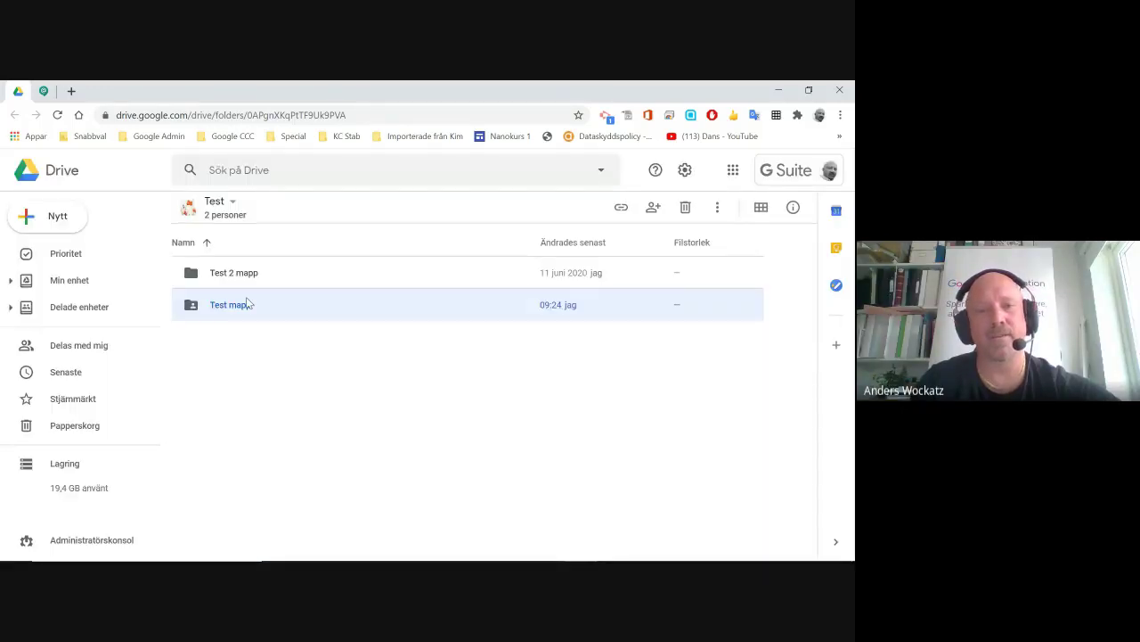
pyautogui.rightClick(235, 305)
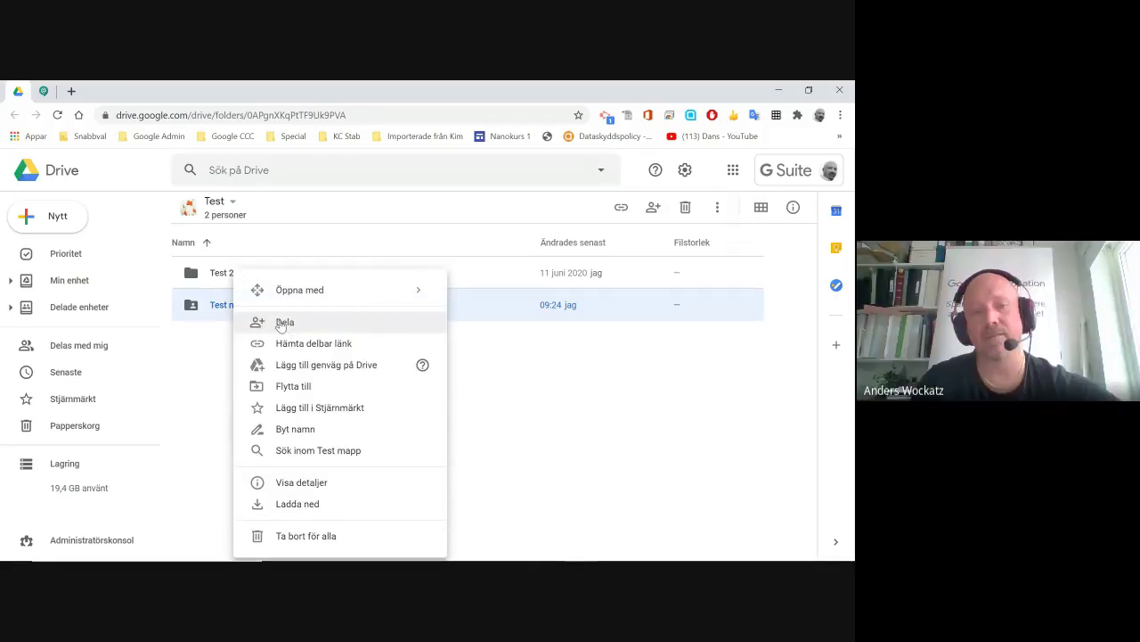
pyautogui.click(280, 323)
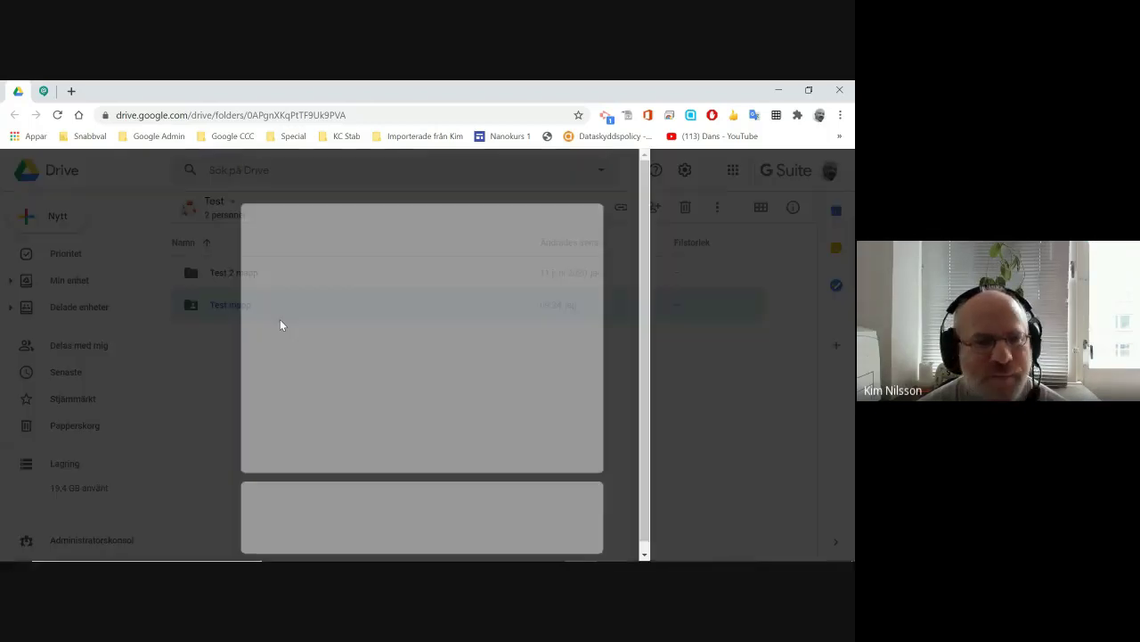
pyautogui.scroll(-1, 279, 319)
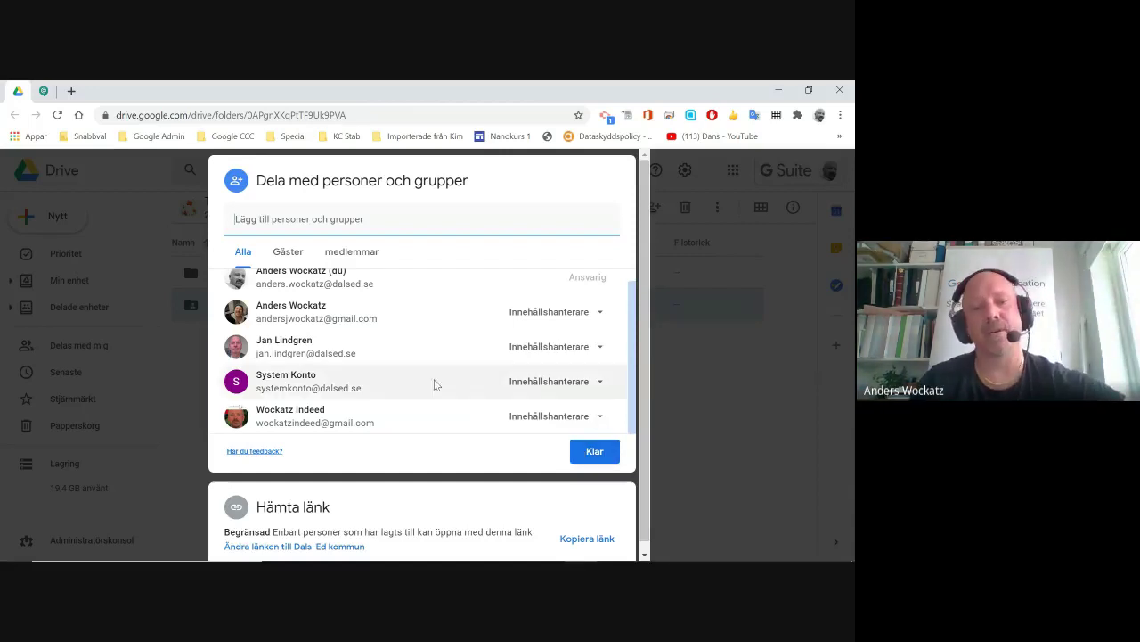
pyautogui.scroll(-1, 354, 487)
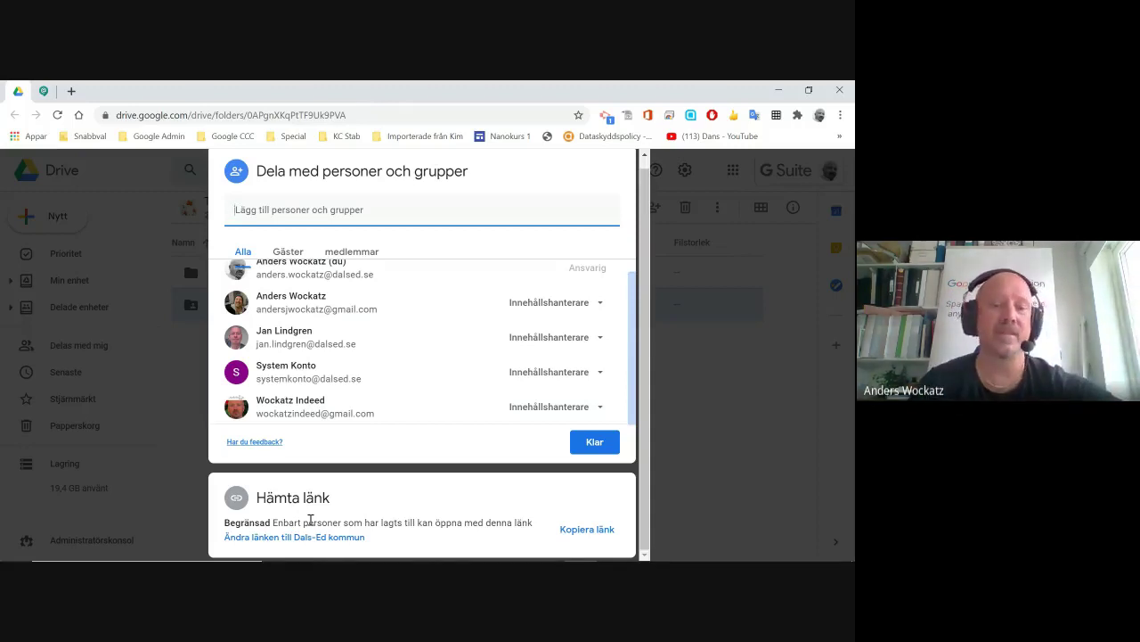
pyautogui.click(601, 441)
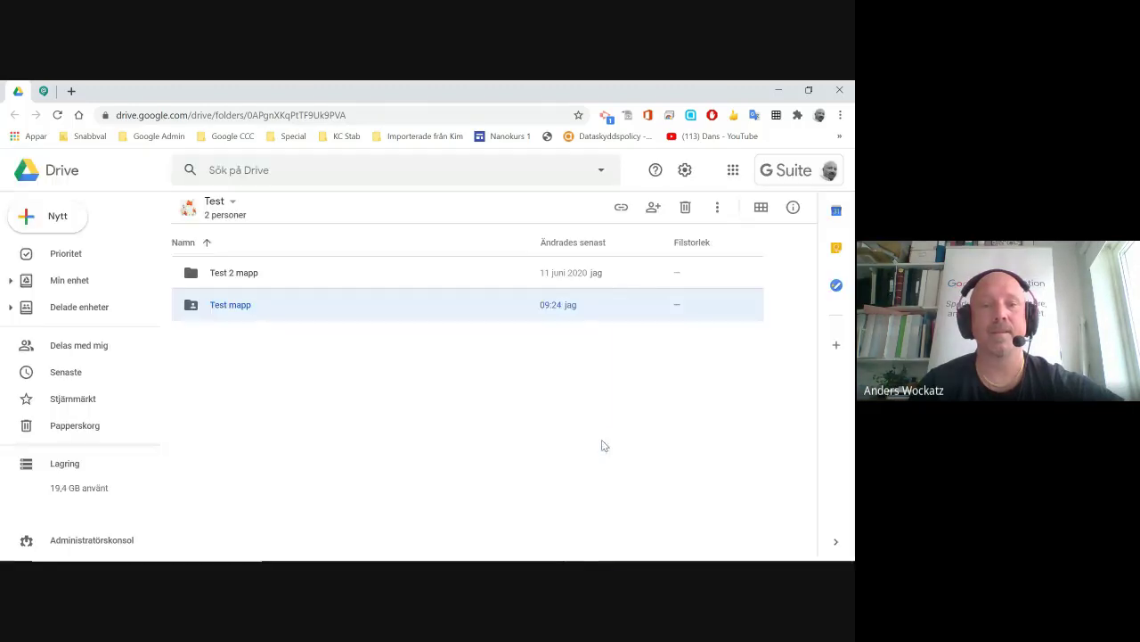
# Open the Dela dialog for the Test mapp folder to review its four Innehållshanterare members.
pyautogui.rightClick(225, 310)
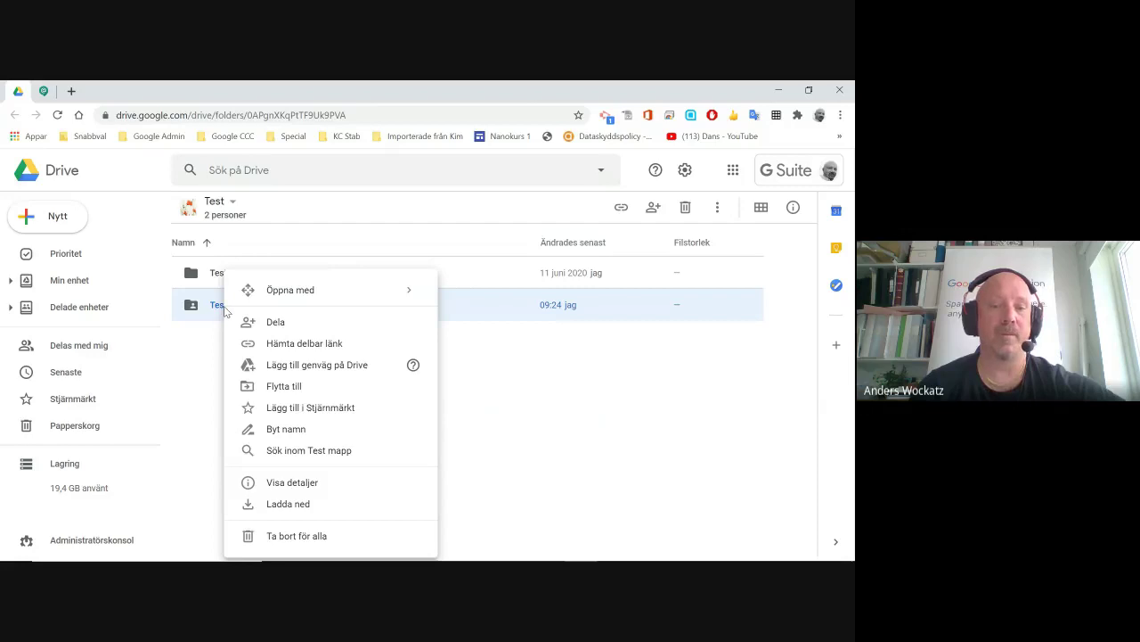
pyautogui.click(210, 354)
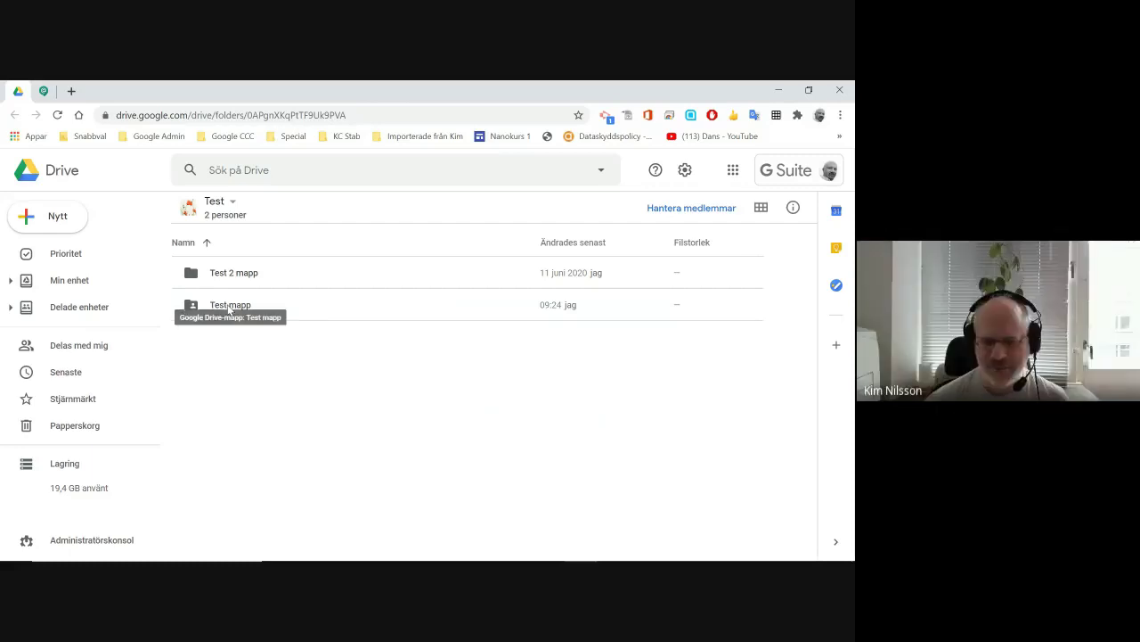
pyautogui.rightClick(229, 309)
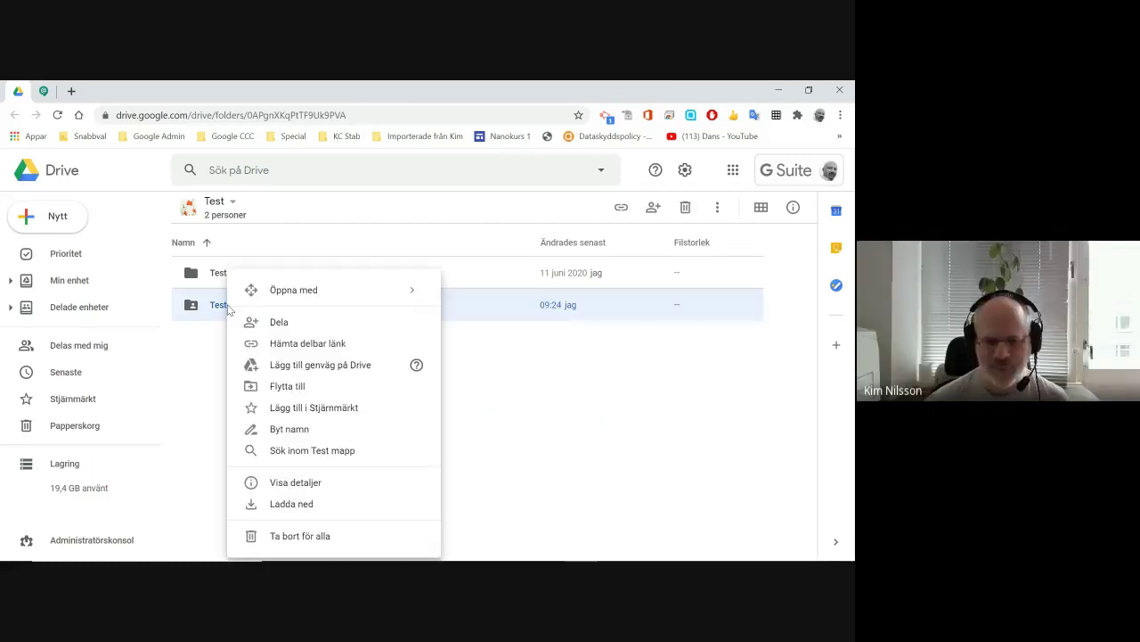
pyautogui.click(279, 325)
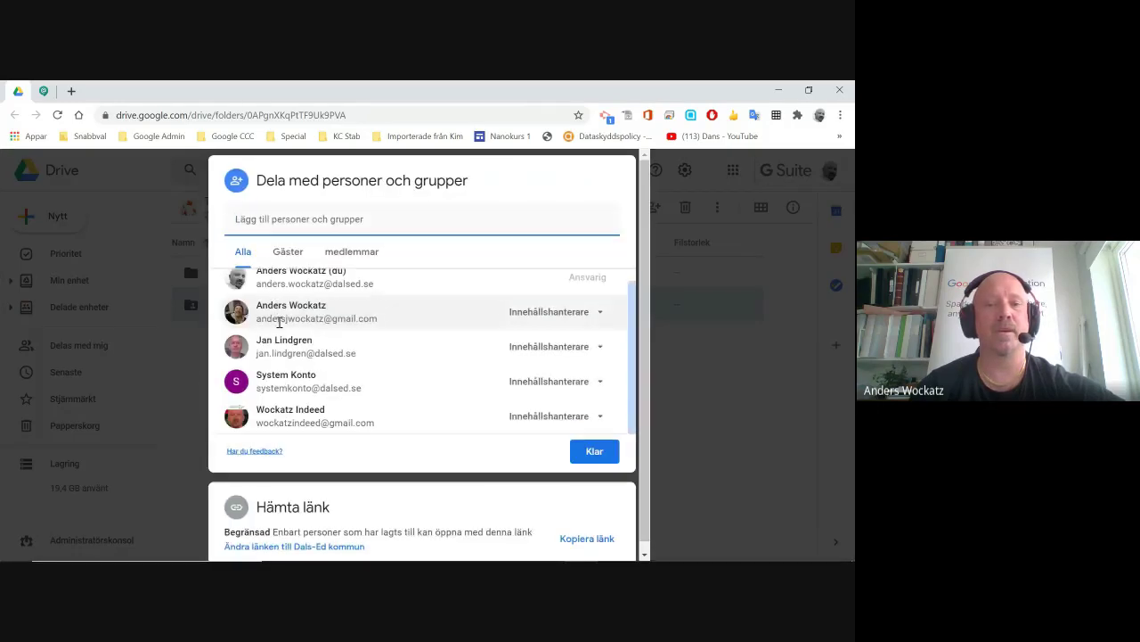
pyautogui.moveTo(252, 325)
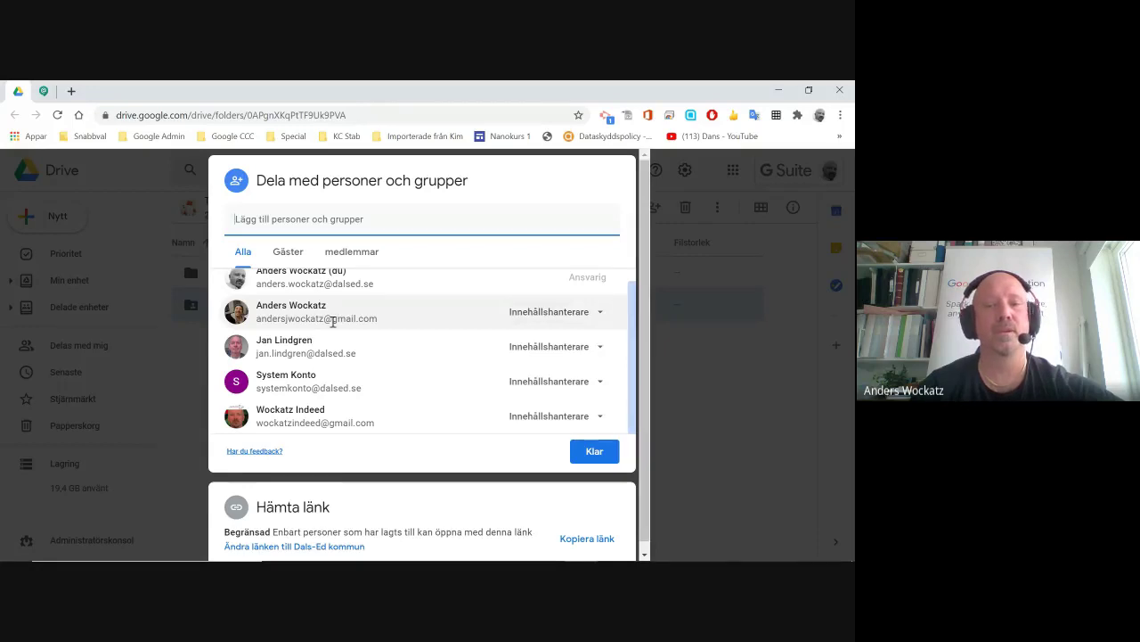
pyautogui.moveTo(296, 350)
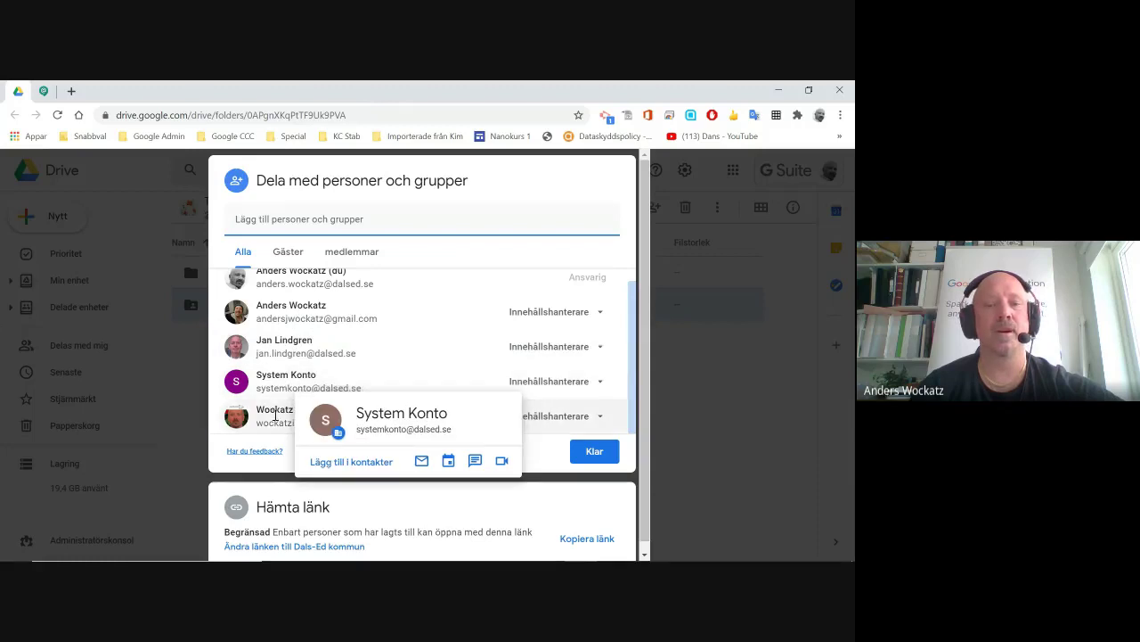
pyautogui.moveTo(275, 415)
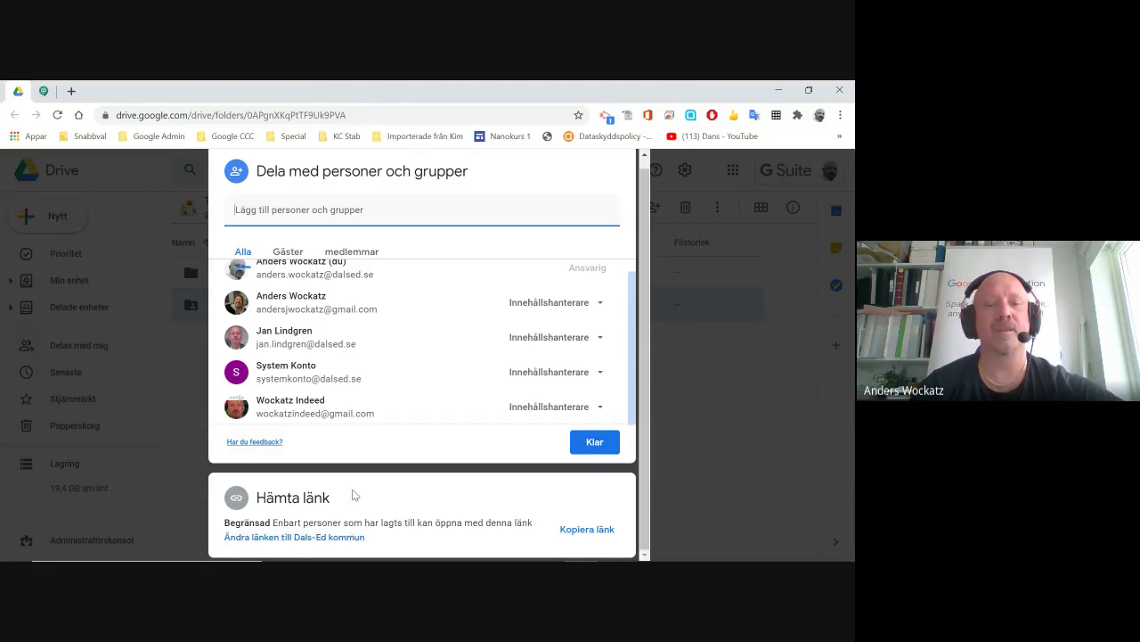
# Change Test mapp's link access from Begränsad to Dals-Ed kommun as Läsbehörig and close the dialog.
pyautogui.click(338, 538)
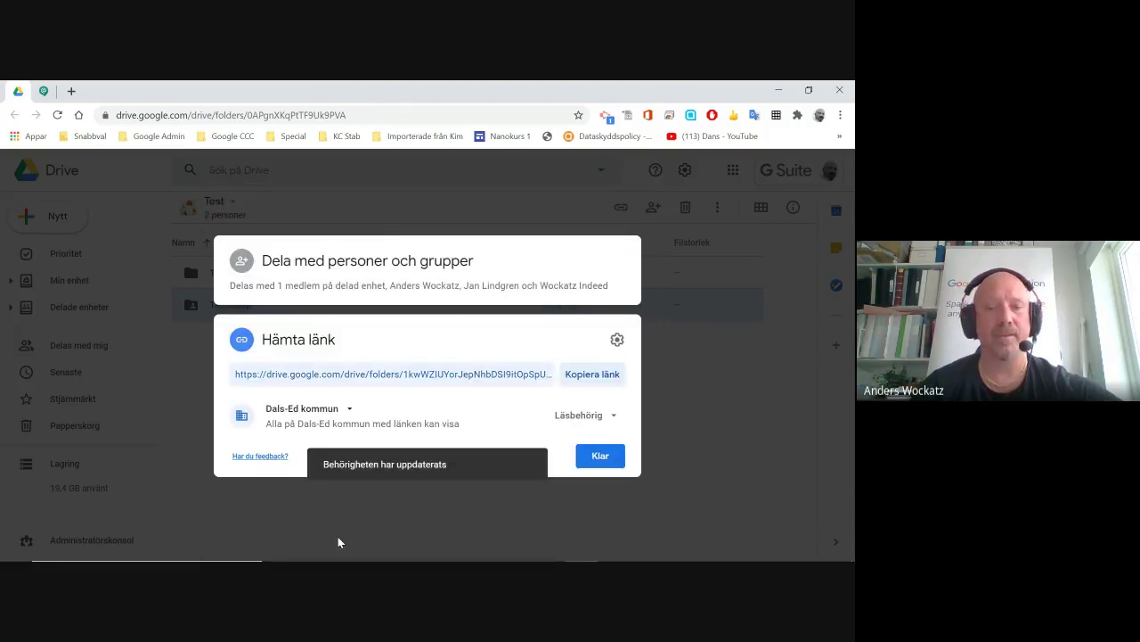
pyautogui.click(350, 411)
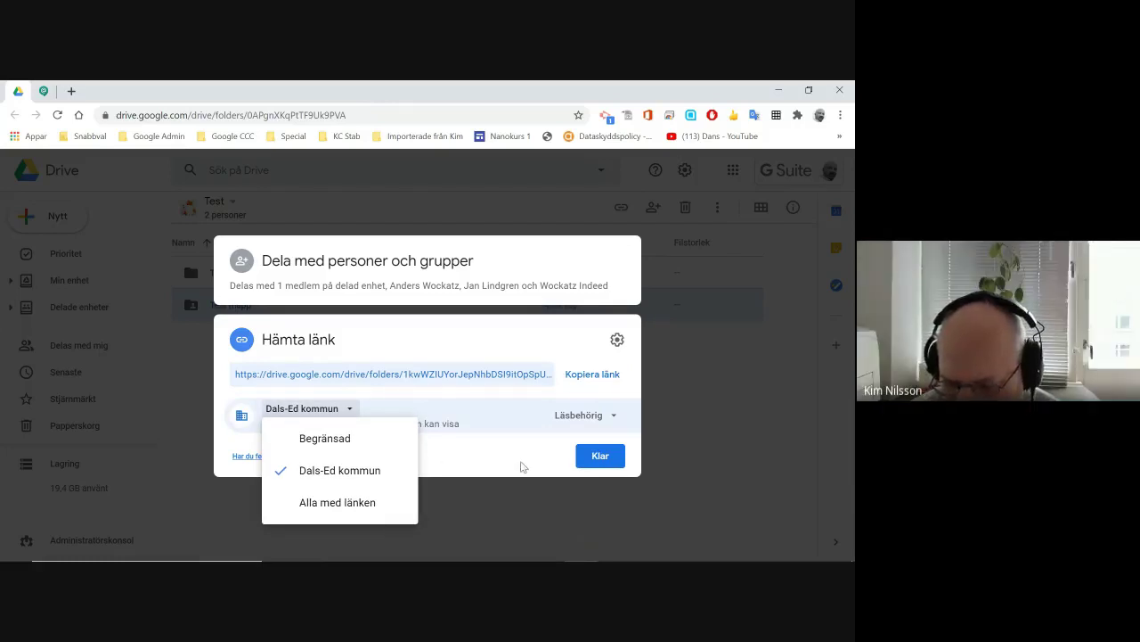
pyautogui.click(593, 455)
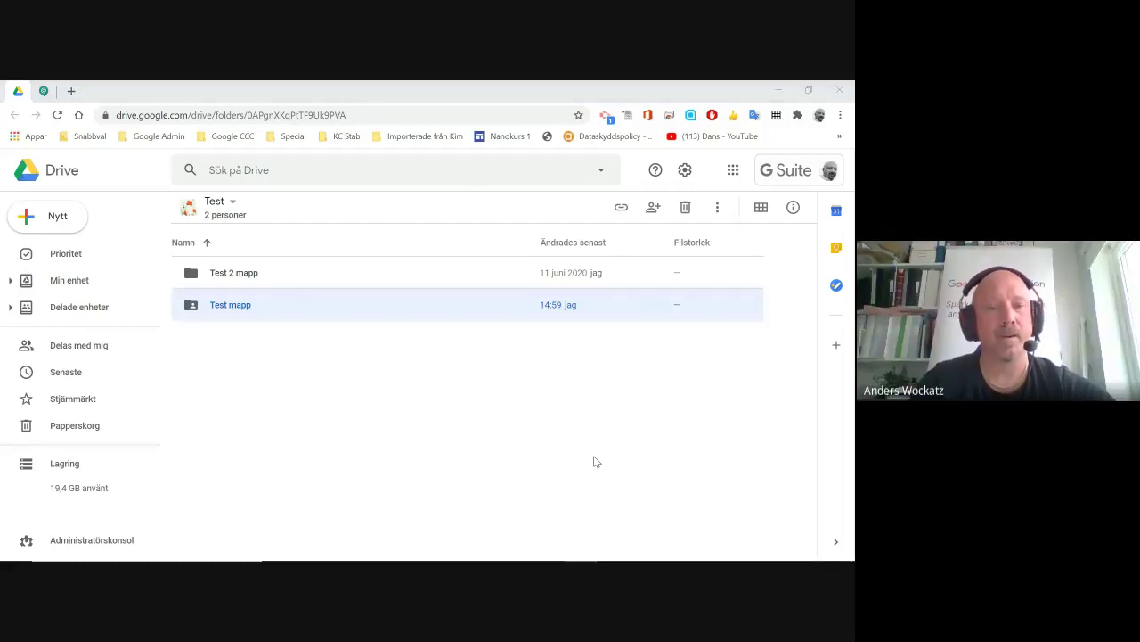
# Return to the slideshow and advance from slide 6 to slide 7 on PIN-code sharing.
pyautogui.hotkey('alt', 'Tab')
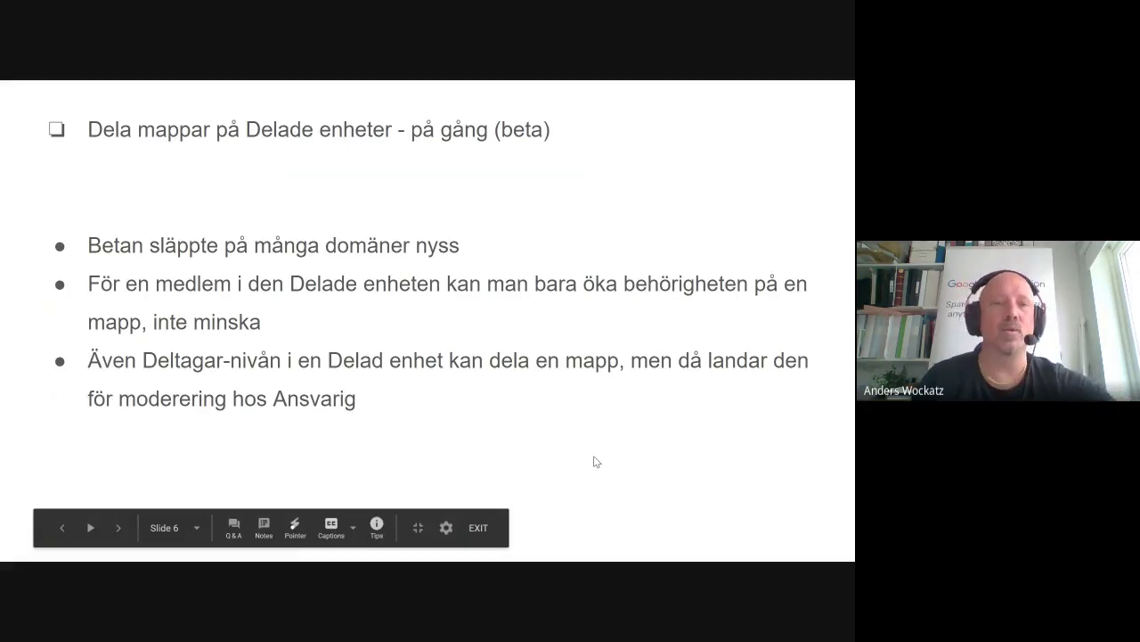
pyautogui.press('Right')
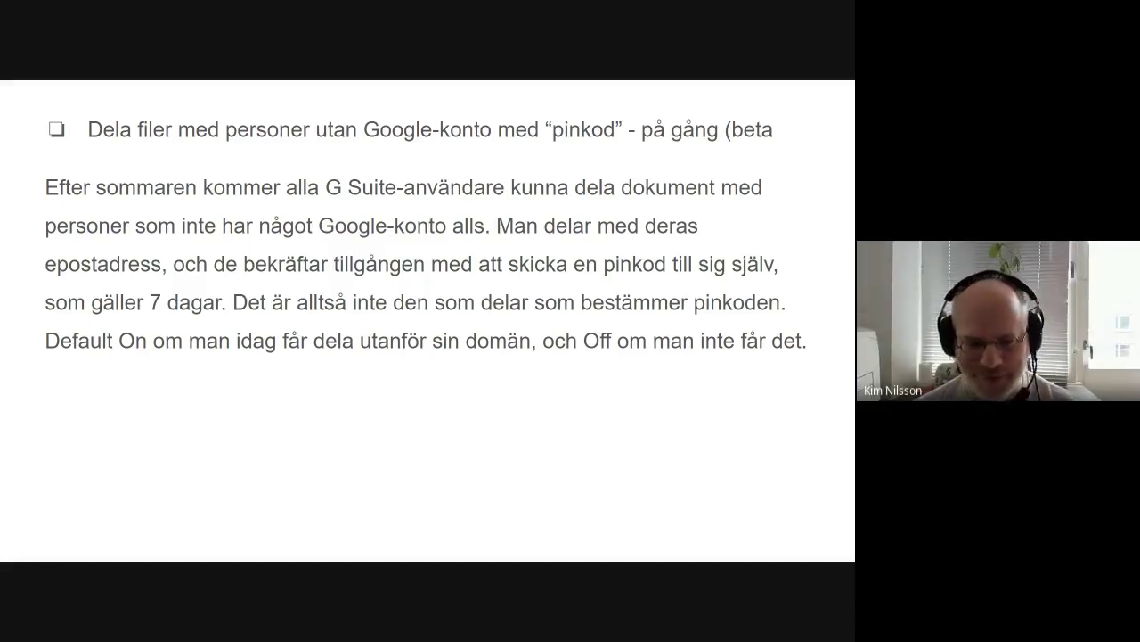
# In the Meet call, close the People panel and stop presenting the screen.
pyautogui.hotkey('alt', 'Tab')
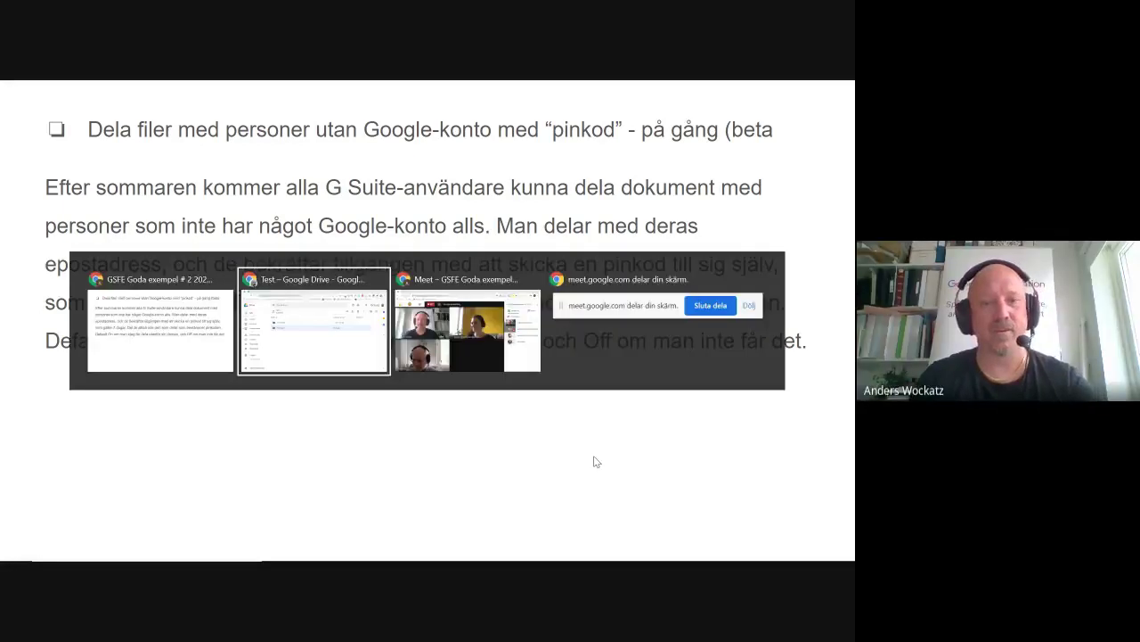
pyautogui.hotkey('alt', 'Tab')
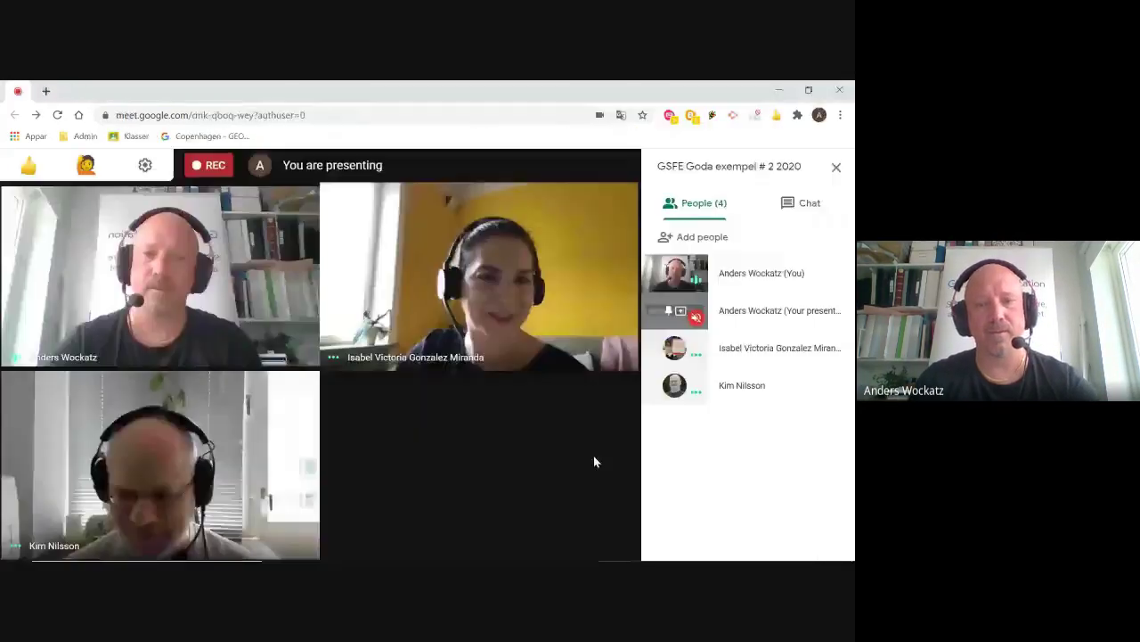
pyautogui.click(836, 167)
pyautogui.click(764, 529)
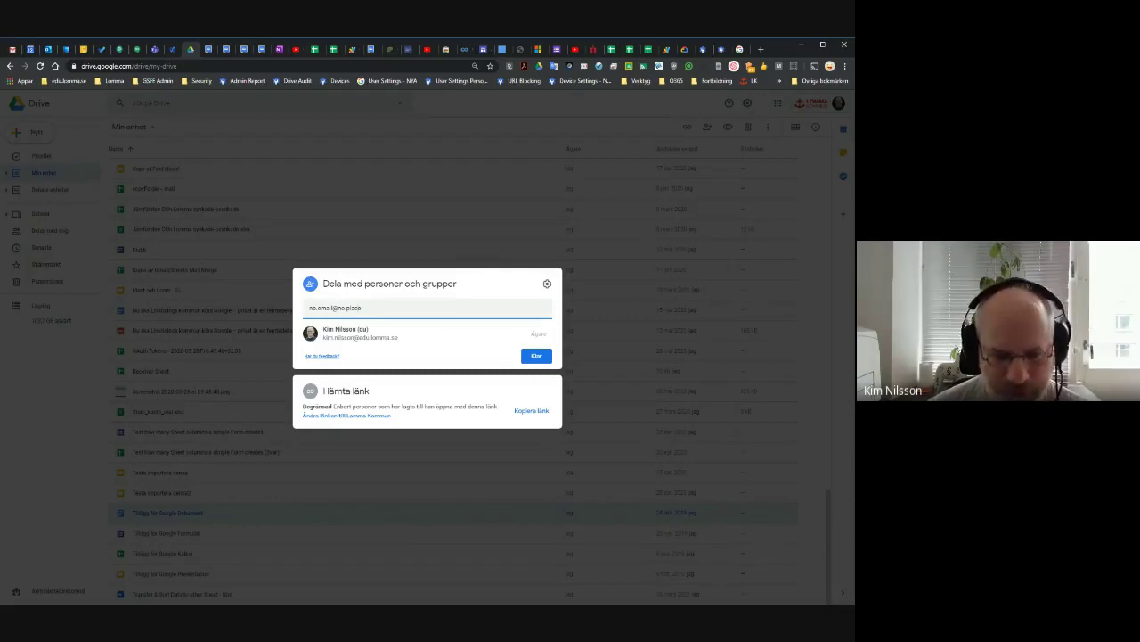
# Add the typed outside e-mail address as a recipient, then remove it again.
pyautogui.press('Return')
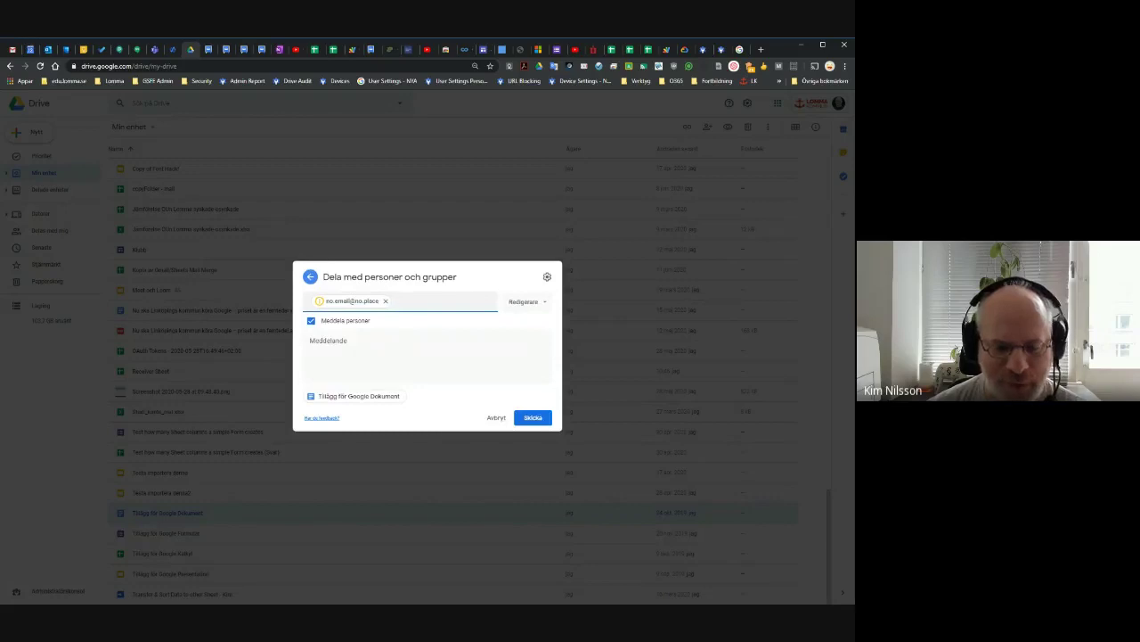
pyautogui.moveTo(319, 303)
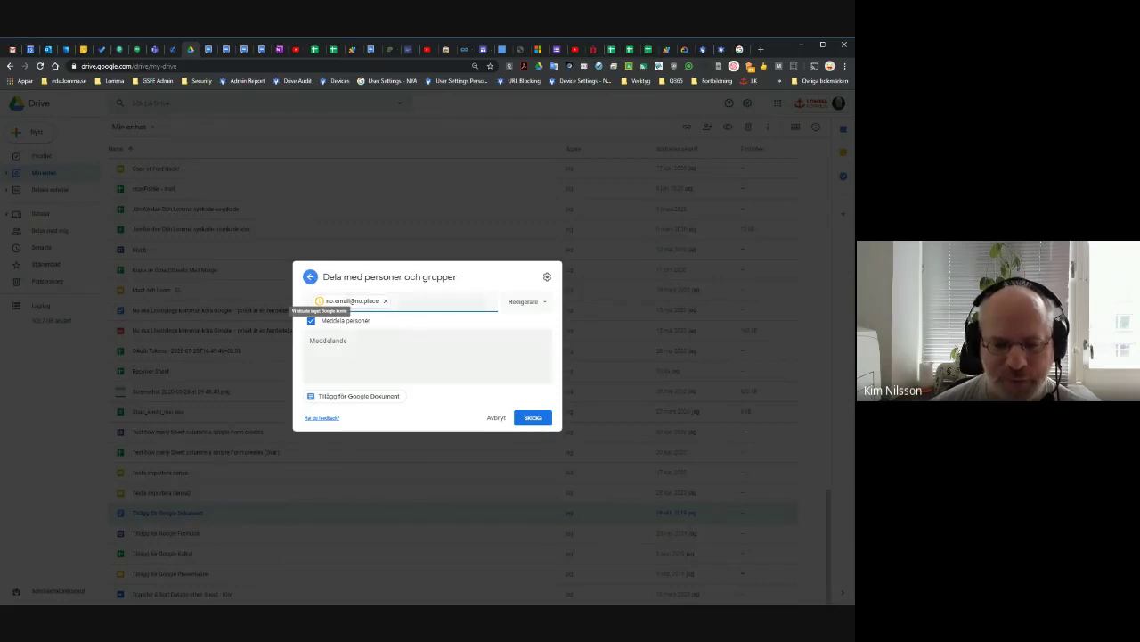
pyautogui.click(357, 352)
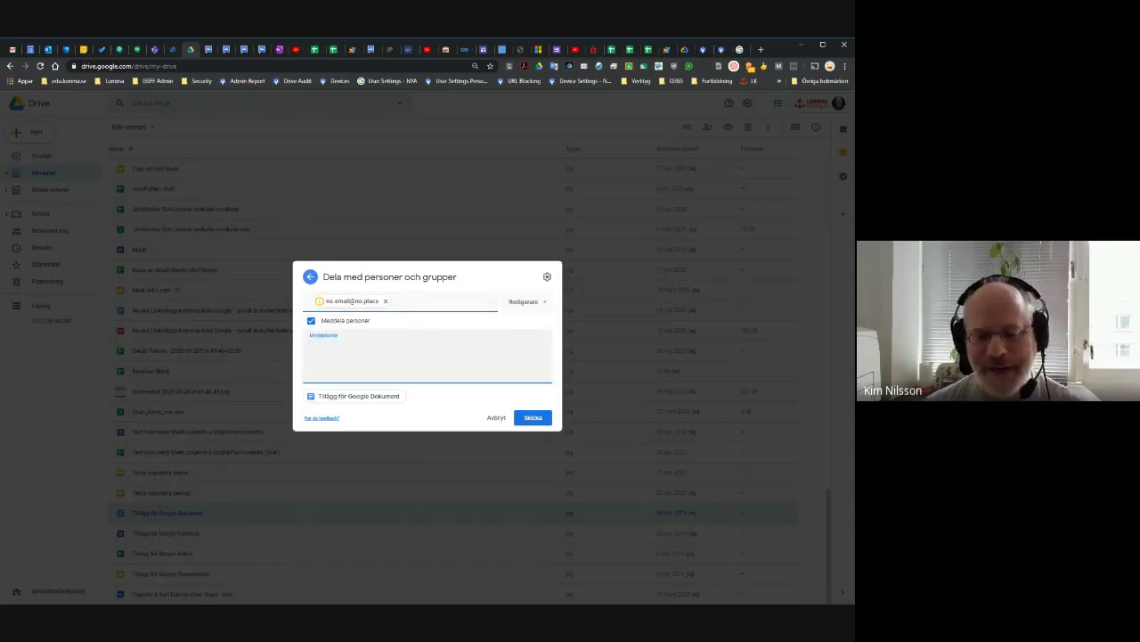
pyautogui.click(385, 301)
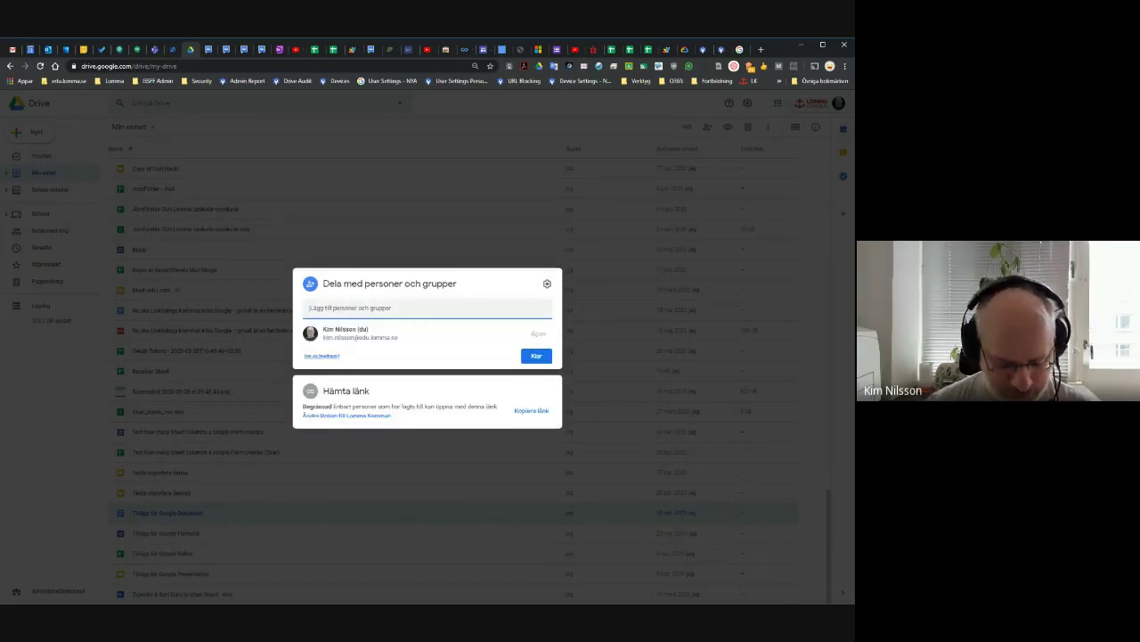
# Re-enter the corrected outside e-mail address and add it as a Redigerare recipient.
pyautogui.hotkey('ctrl', 'v')
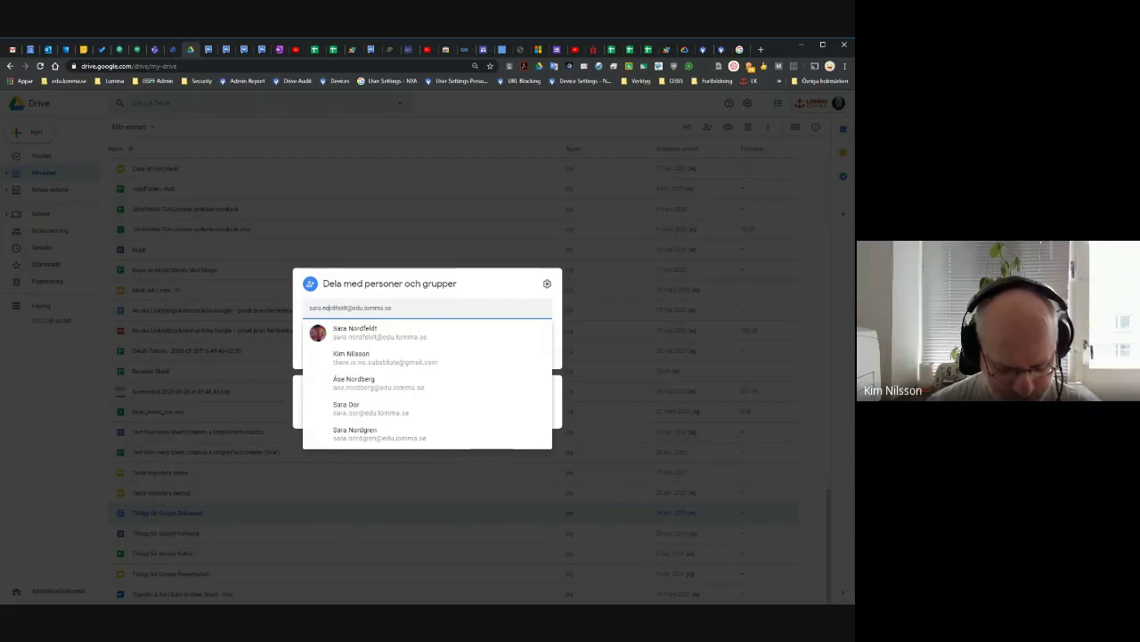
pyautogui.hotkey('ctrl', 'a')
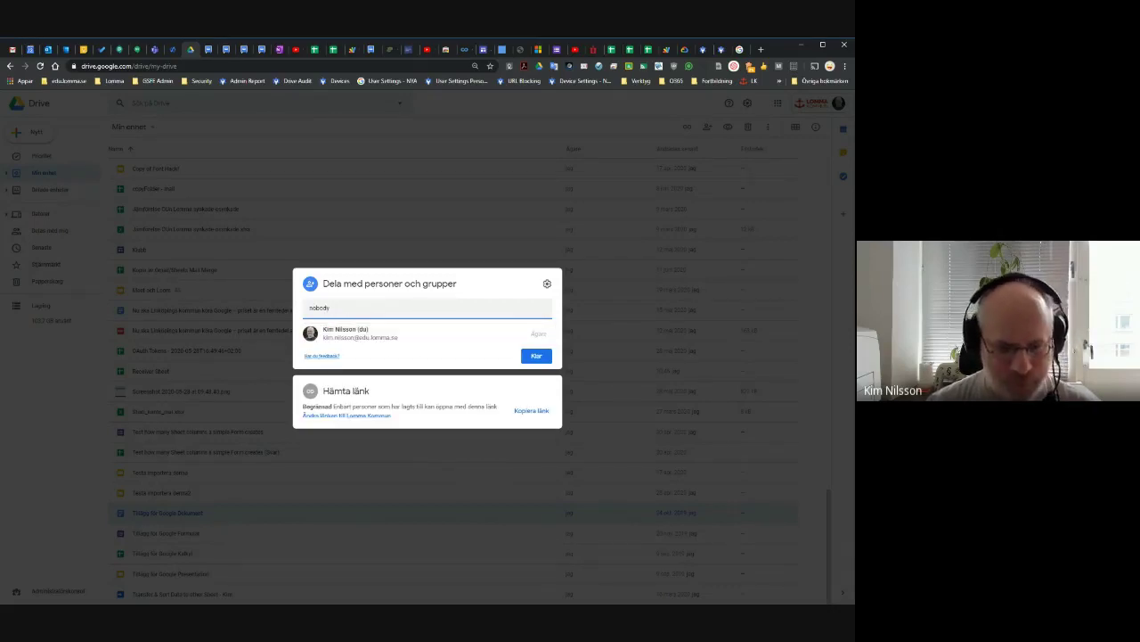
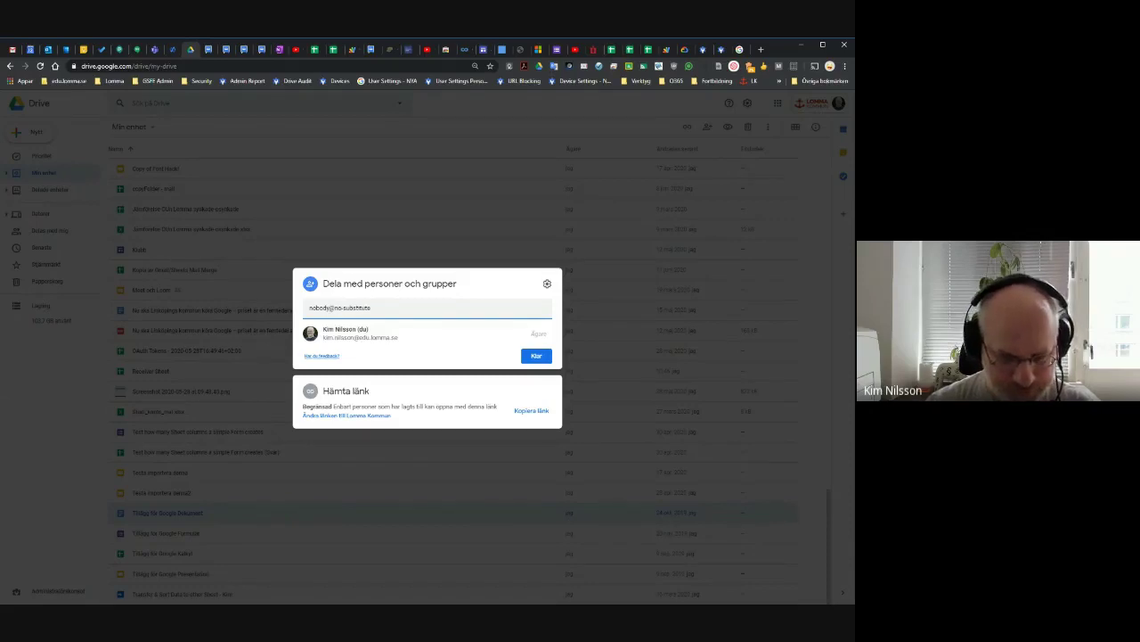
pyautogui.press('Return')
pyautogui.press('BackSpace')
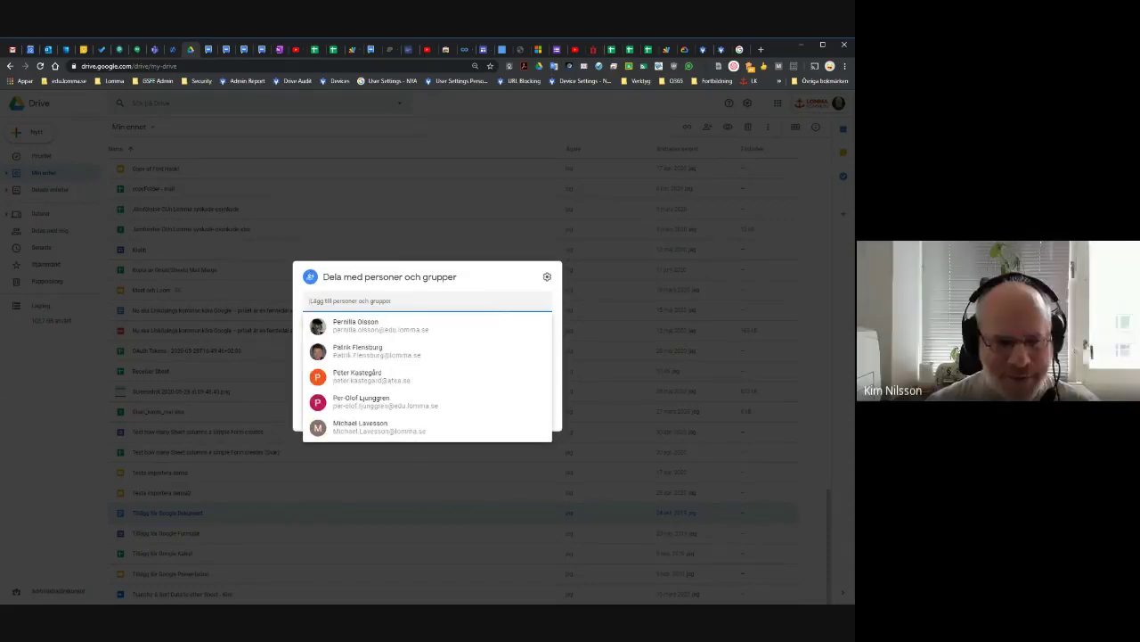
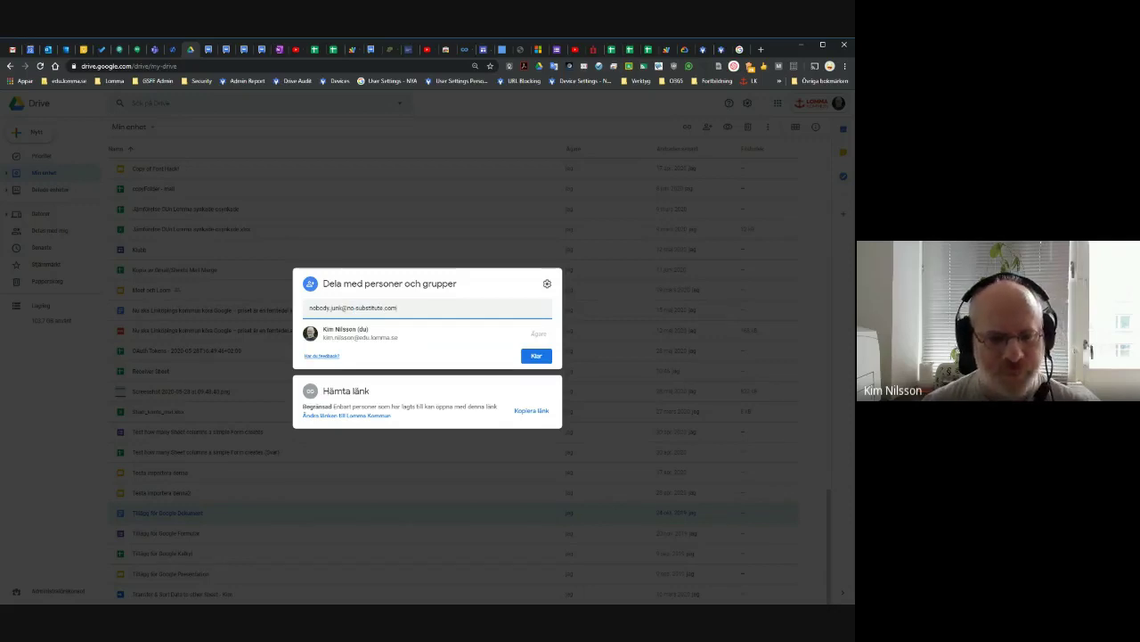
pyautogui.press('Return')
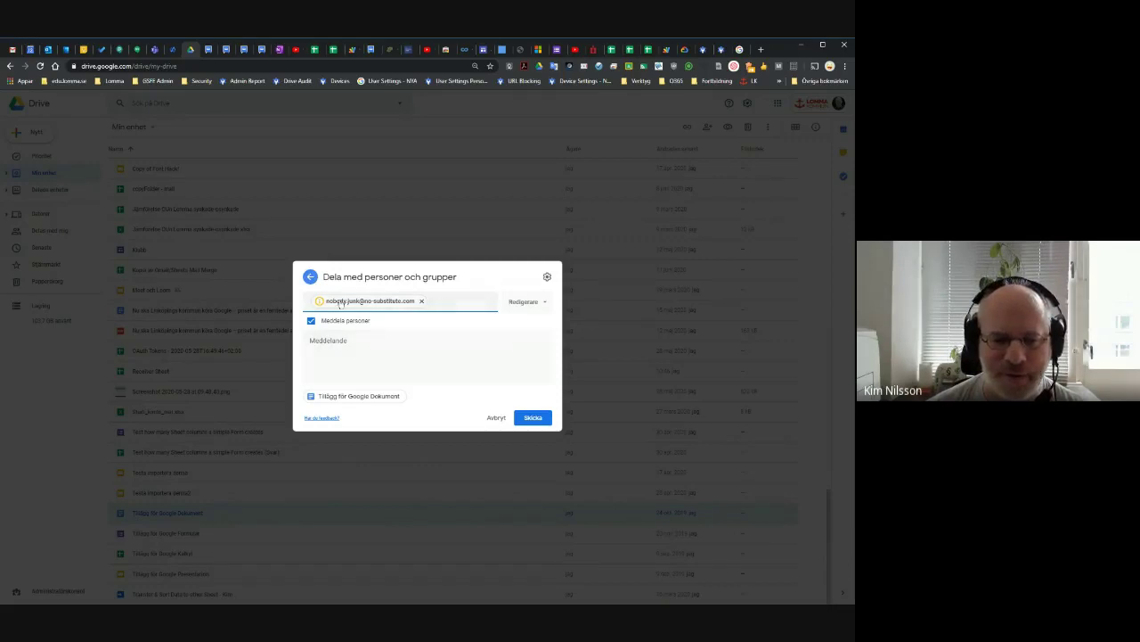
# Send the editor invitation with the message Test and accept the outside-organisation warning.
pyautogui.click(356, 352)
pyautogui.write('Test')
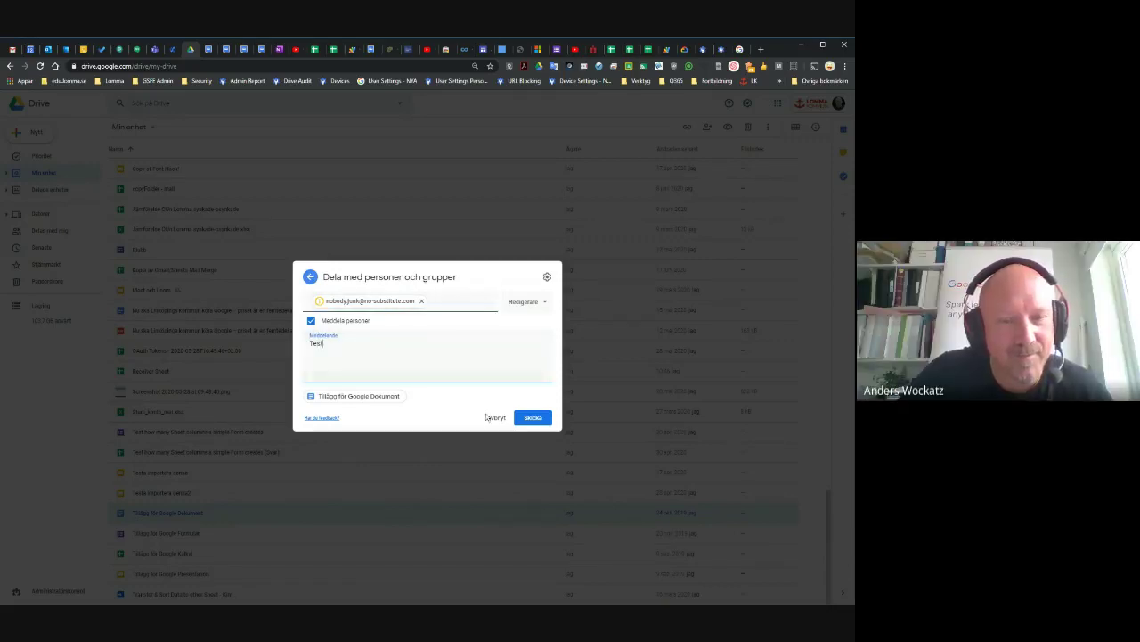
pyautogui.click(532, 417)
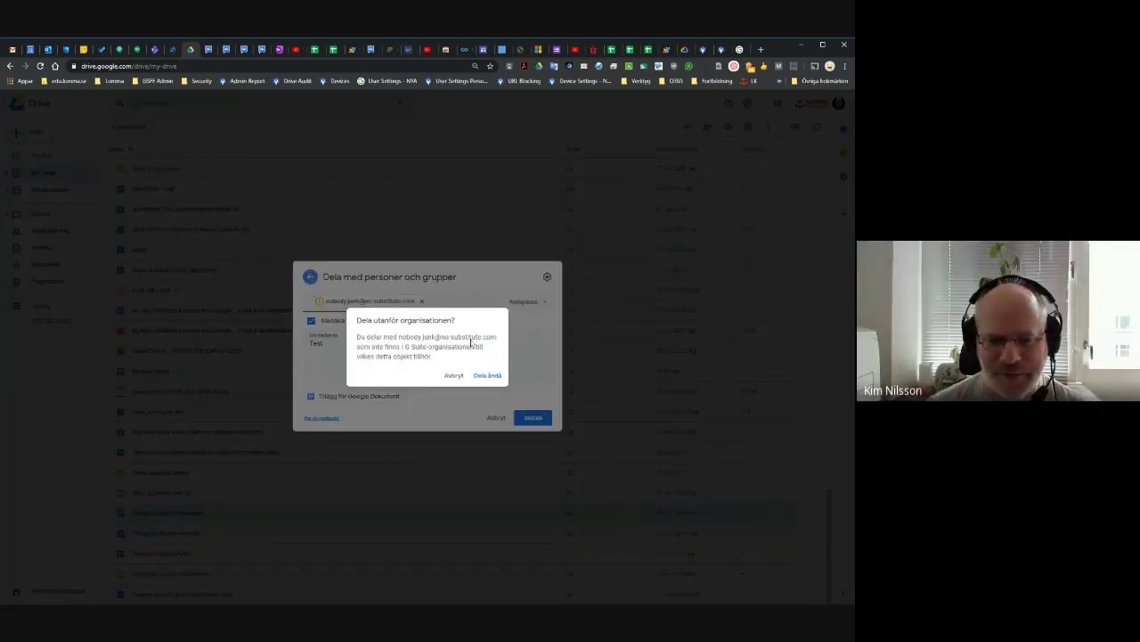
pyautogui.click(487, 376)
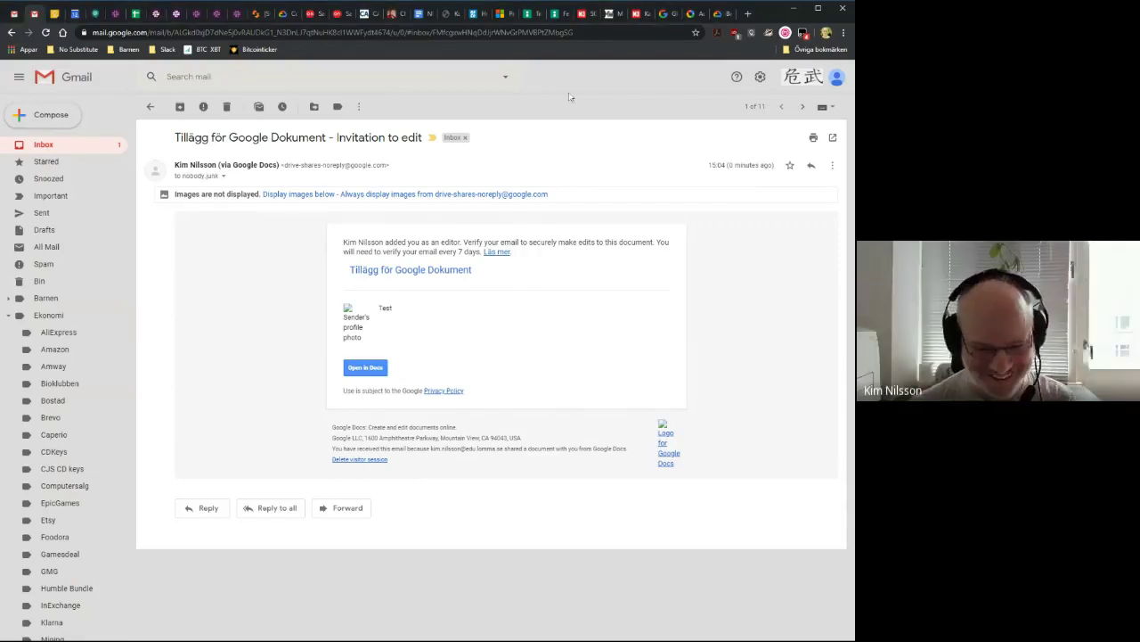
# Display the invitation email's images and open the shared document in Docs.
pyautogui.click(452, 192)
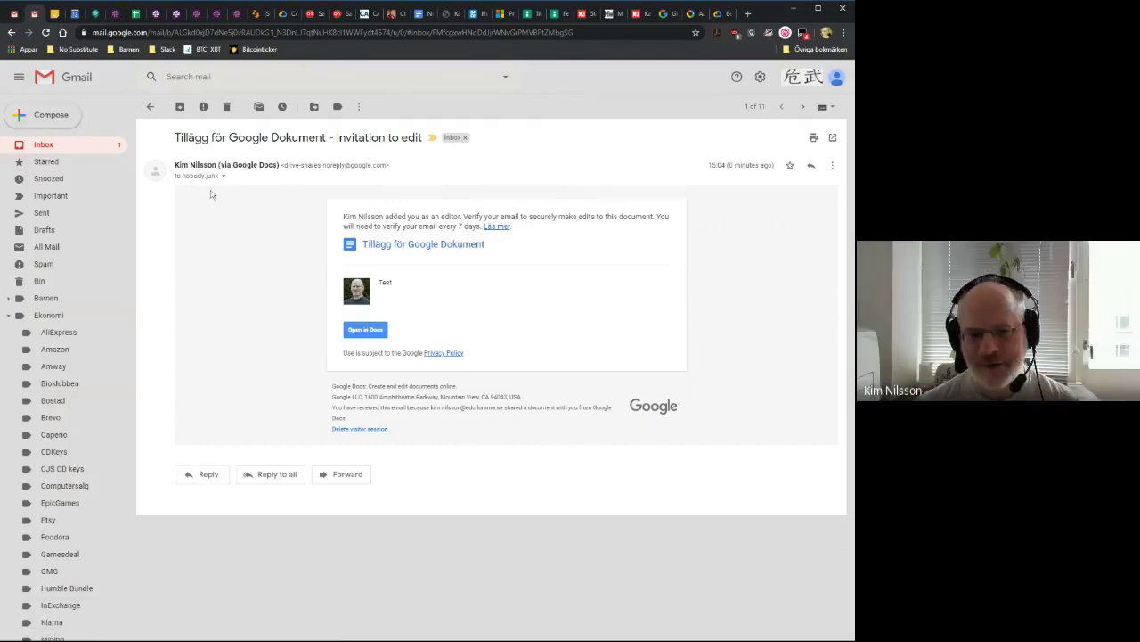
pyautogui.click(365, 330)
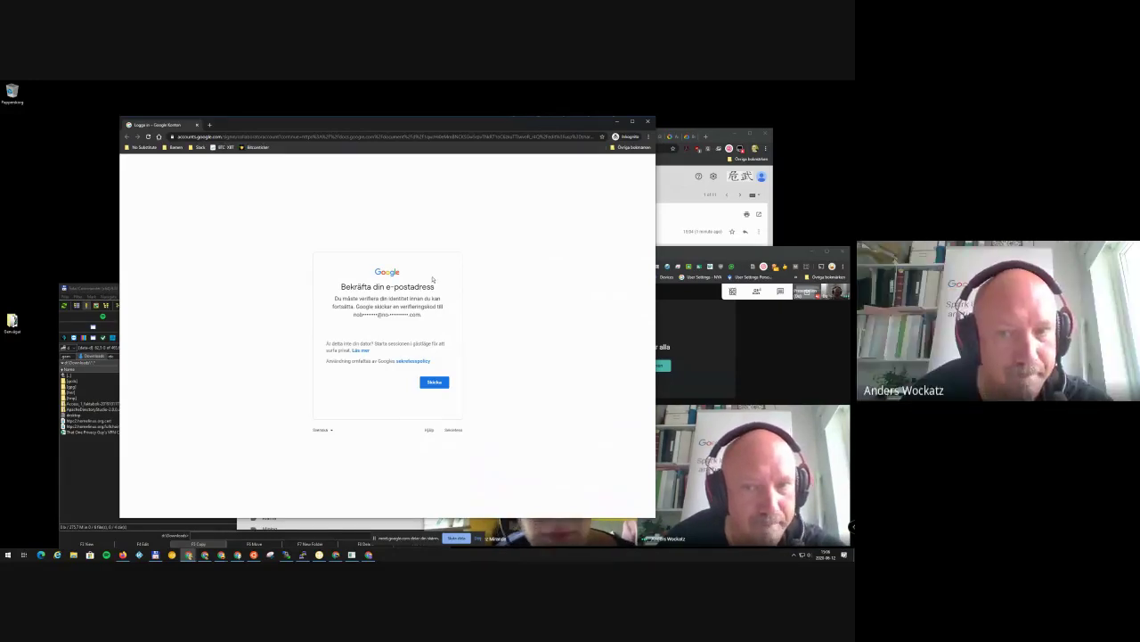
# Request a verification code, copy it from the Verifieringskod email in Gmail, and submit it.
pyautogui.click(434, 382)
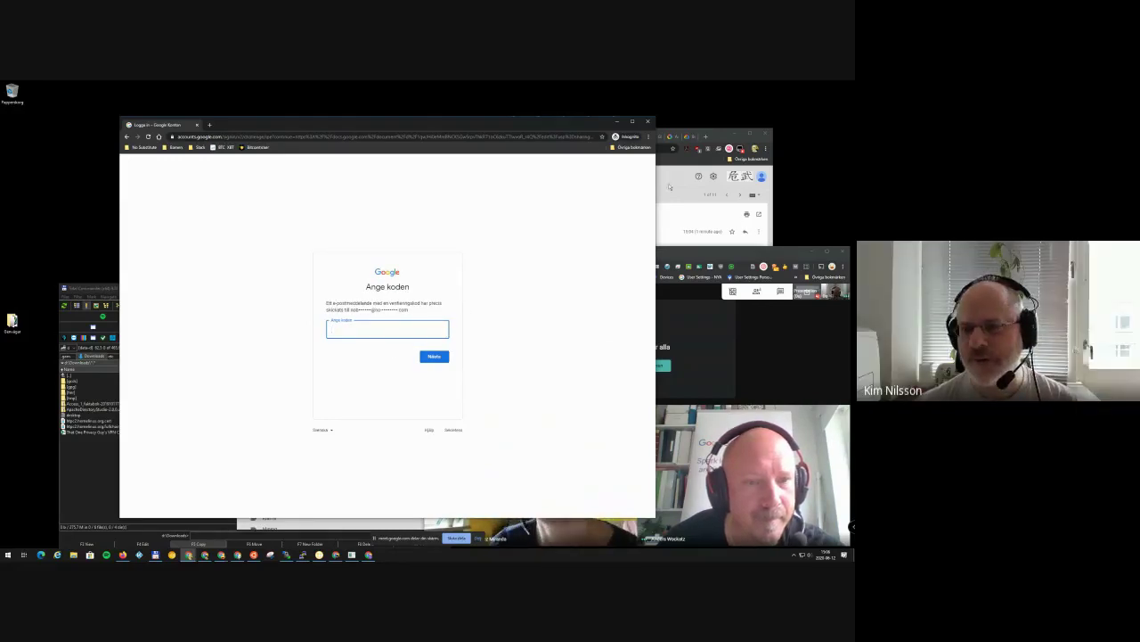
pyautogui.click(720, 140)
pyautogui.moveTo(717, 137); pyautogui.dragTo(623, 129)
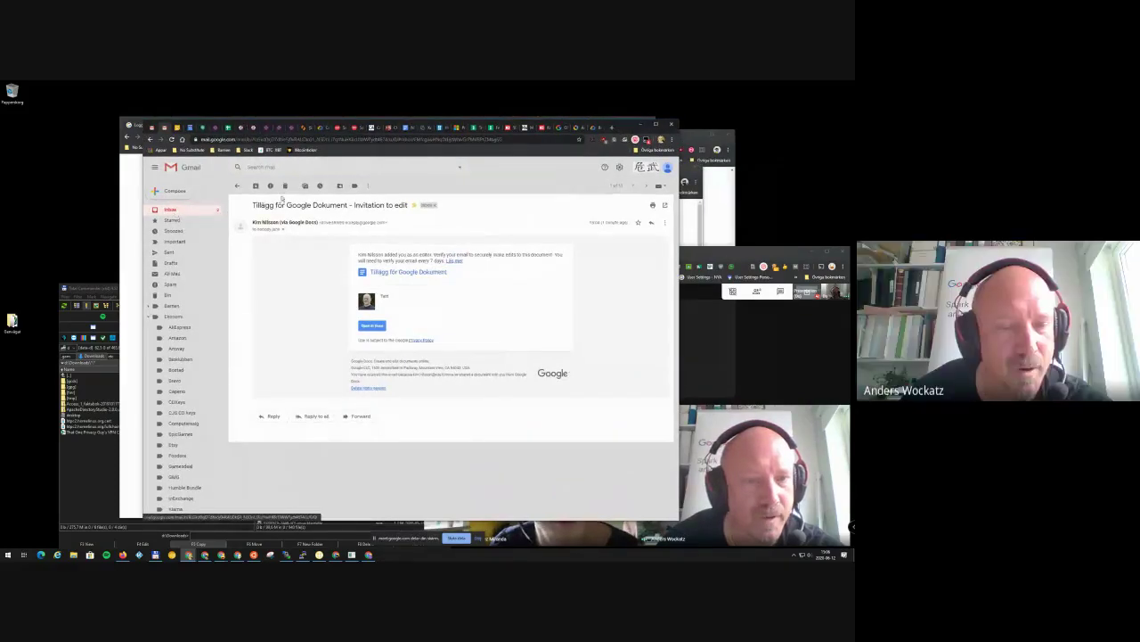
pyautogui.click(174, 212)
pyautogui.click(368, 199)
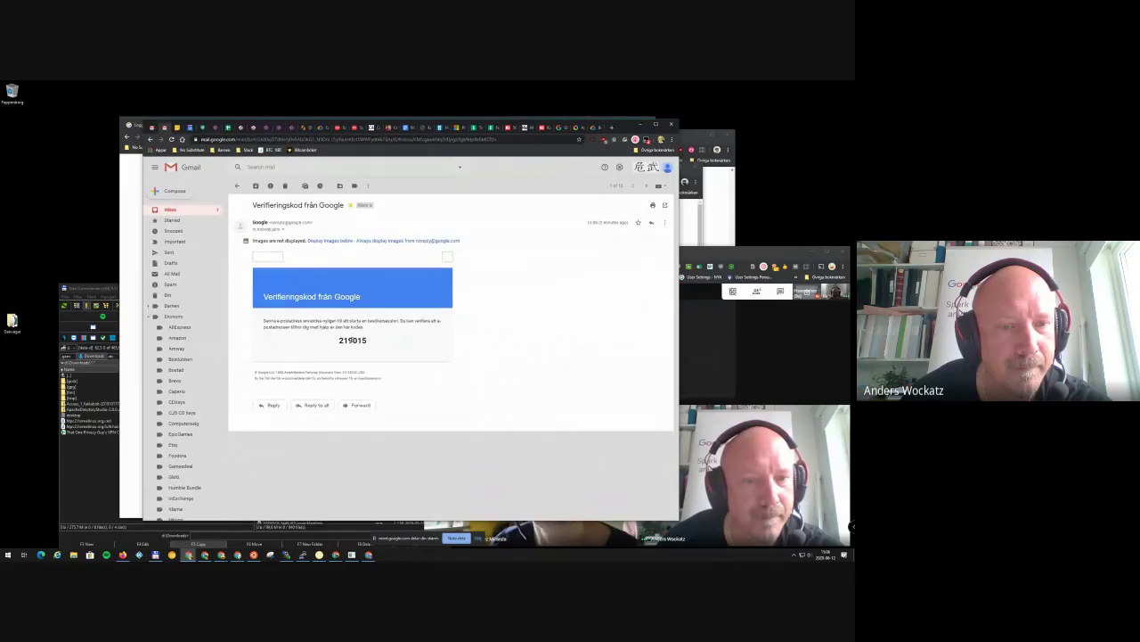
pyautogui.doubleClick(353, 340)
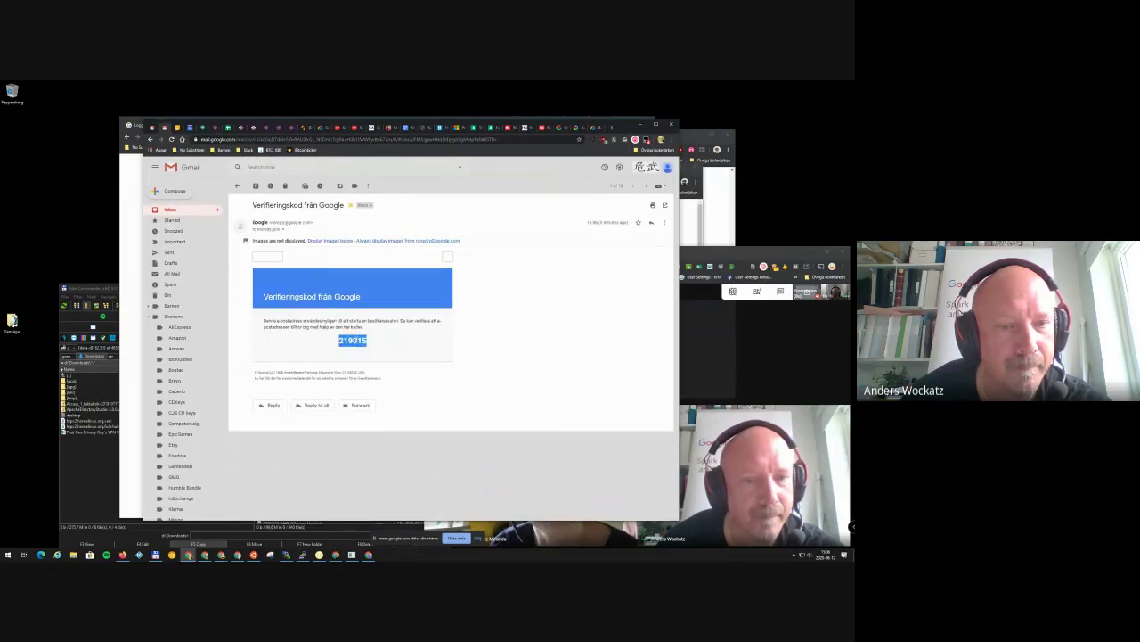
pyautogui.hotkey('alt', 'Tab')
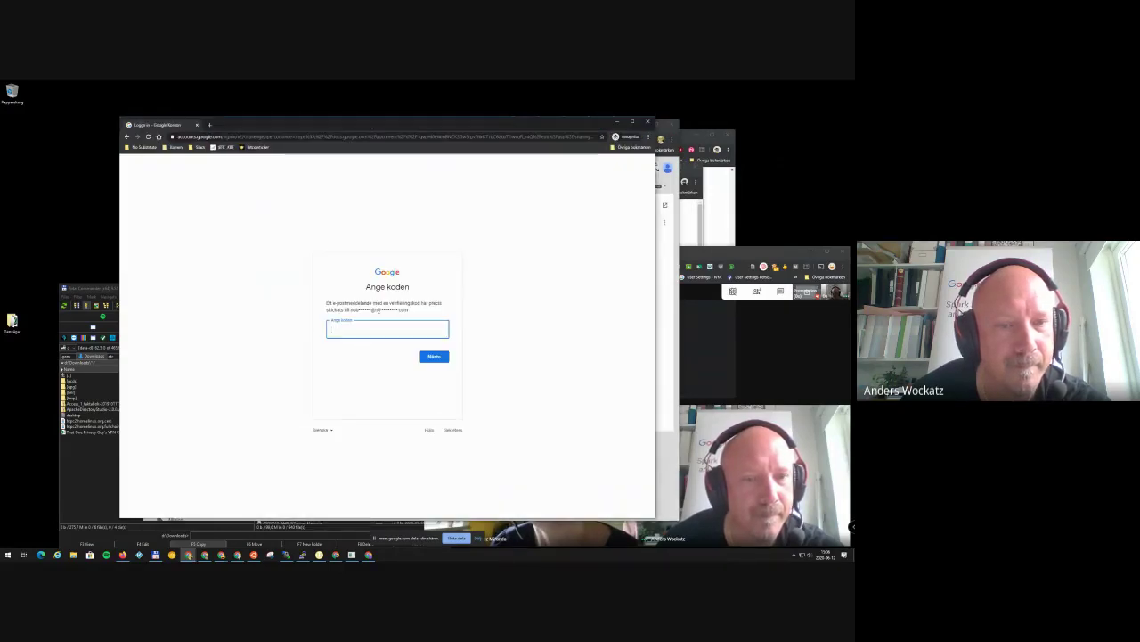
pyautogui.click(434, 357)
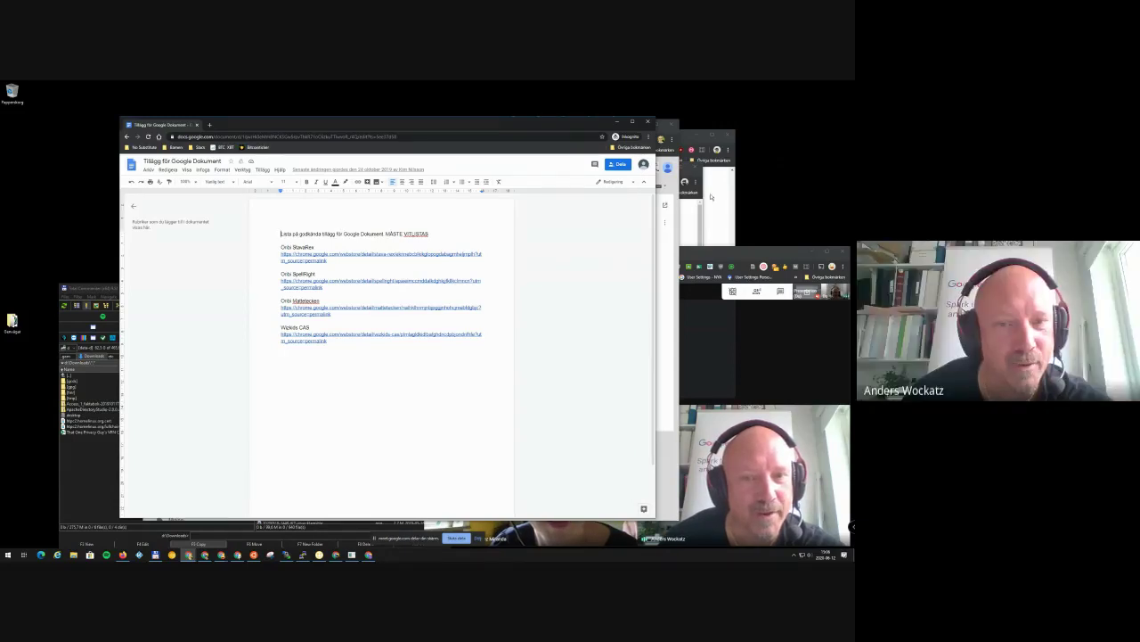
# Minimize GitHub, open Tillägg för Google Dokument from Drive, and check the collaborator's avatar.
pyautogui.click(726, 200)
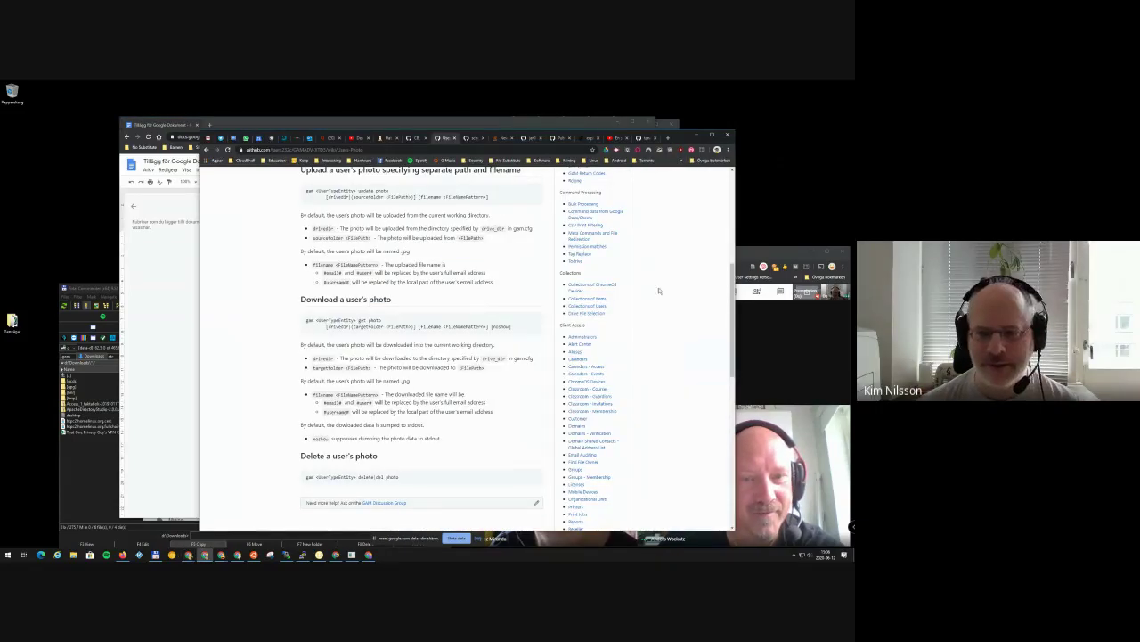
pyautogui.click(696, 135)
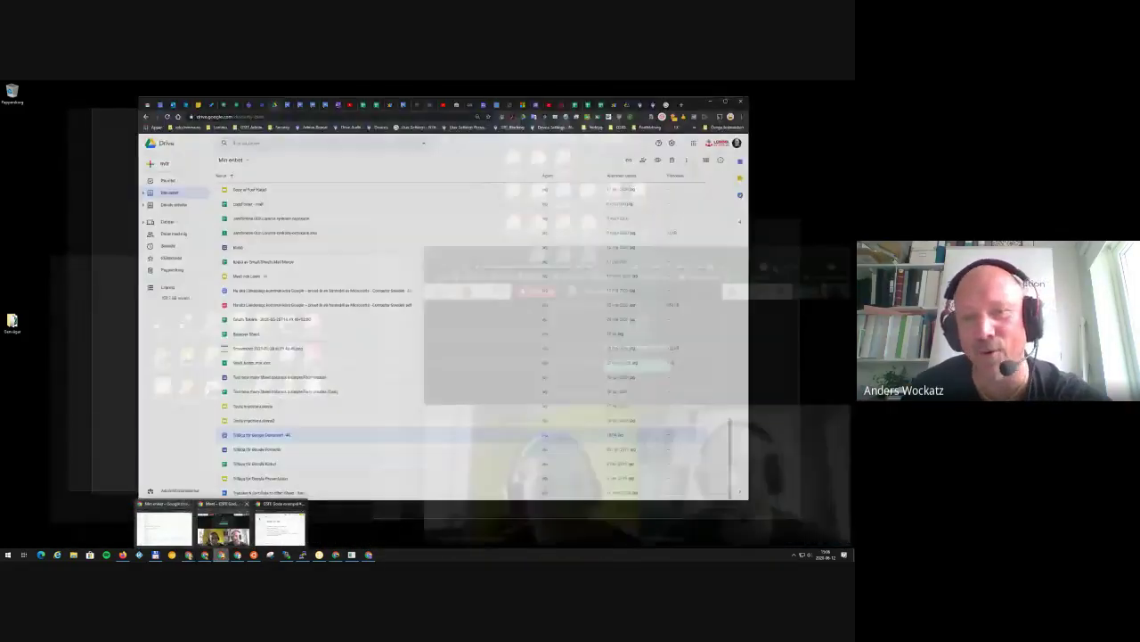
pyautogui.click(164, 527)
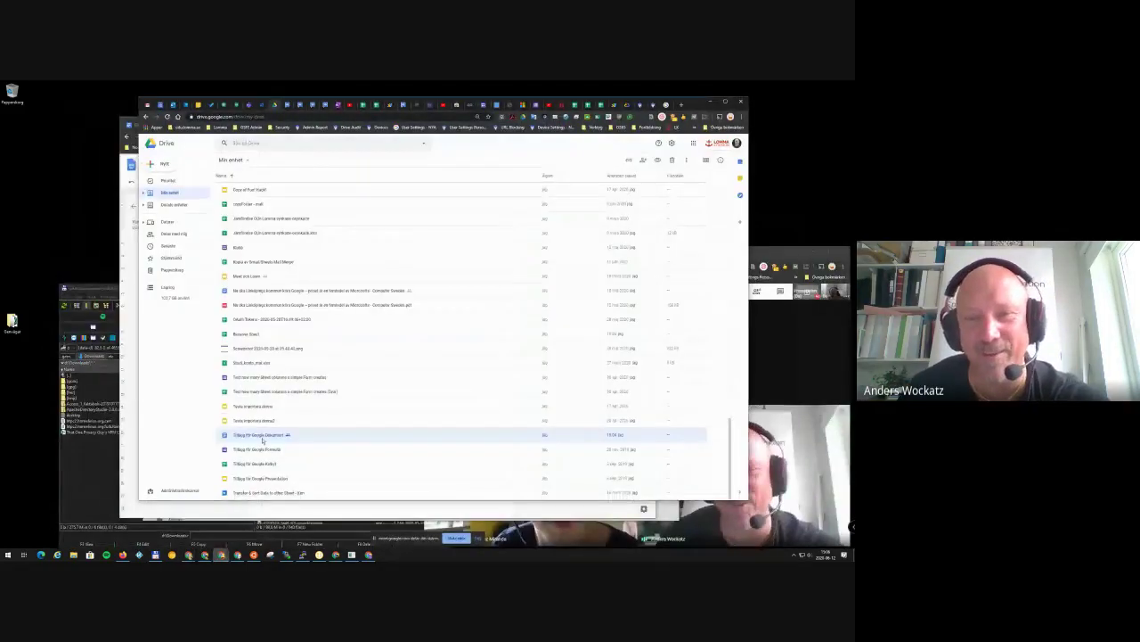
pyautogui.doubleClick(262, 437)
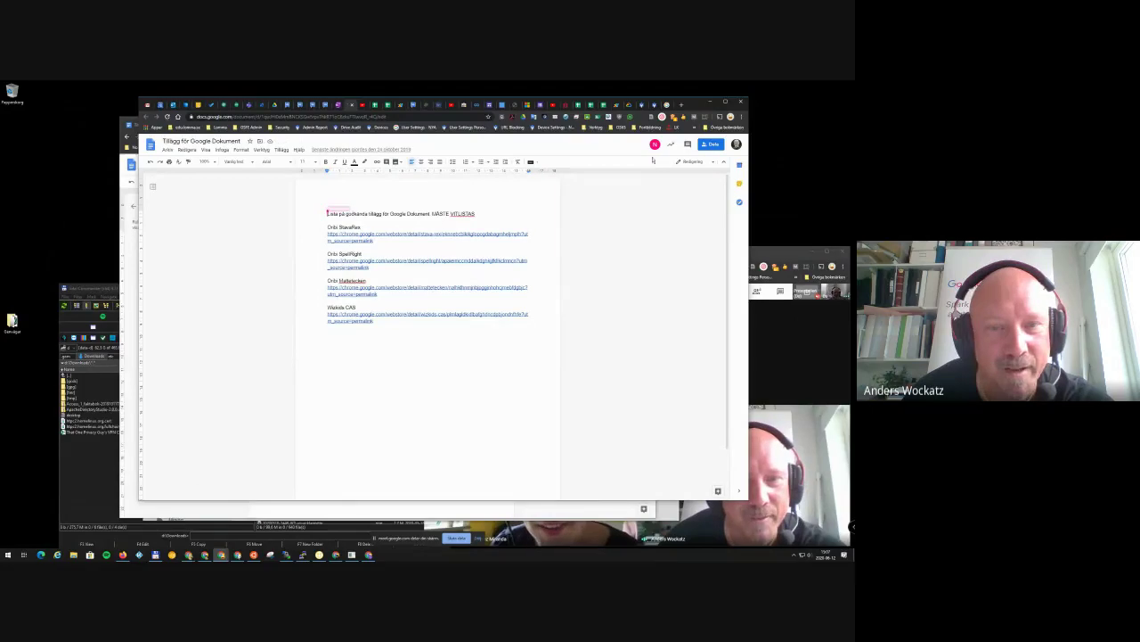
pyautogui.moveTo(656, 148)
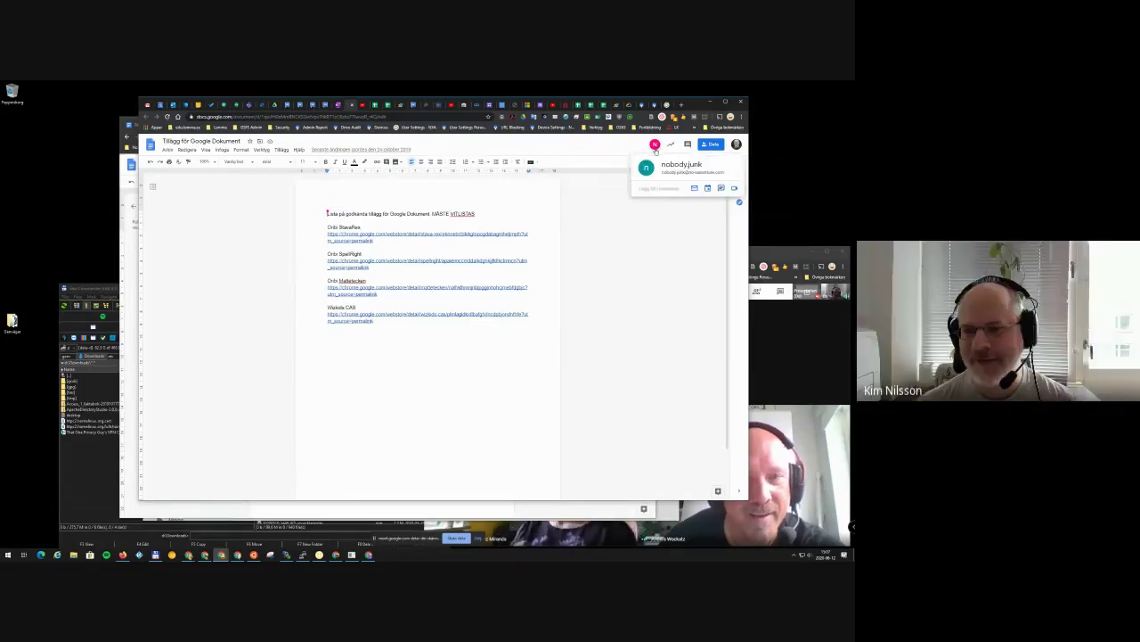